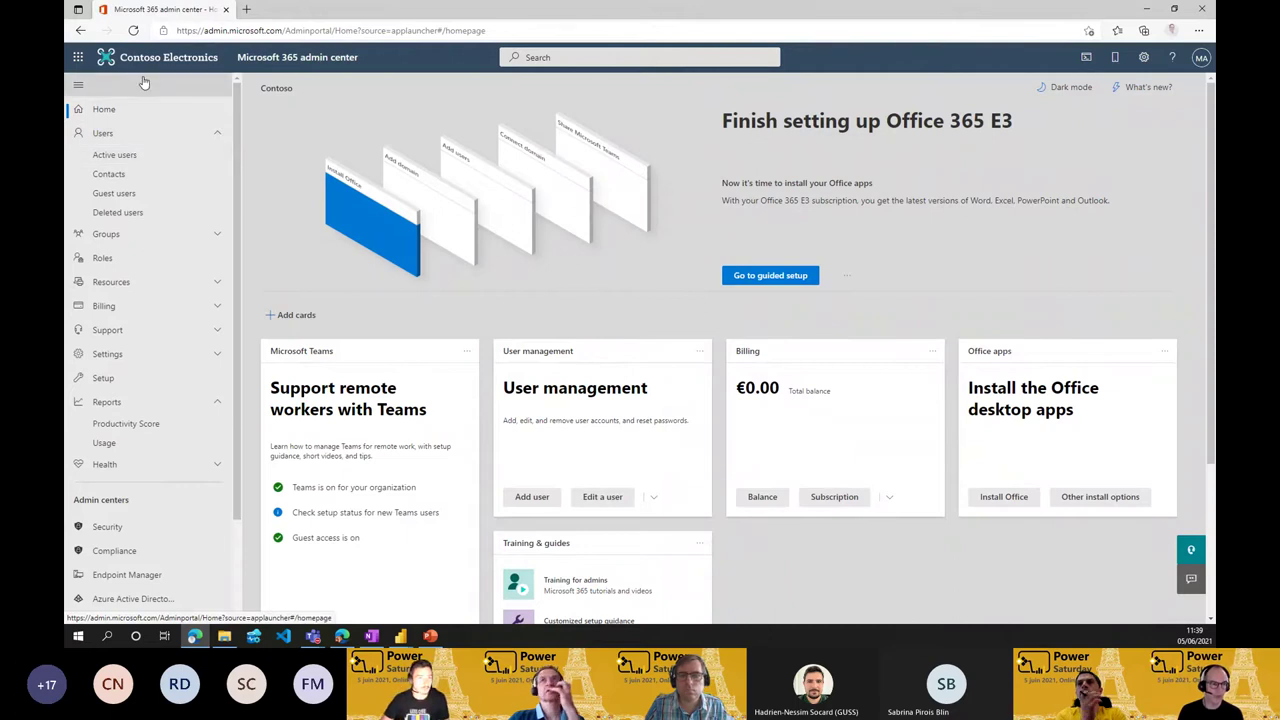
Step: View the account details of the first two users in the active users list, and close the details
{"action": "left_click", "coordinate": [120, 157]}
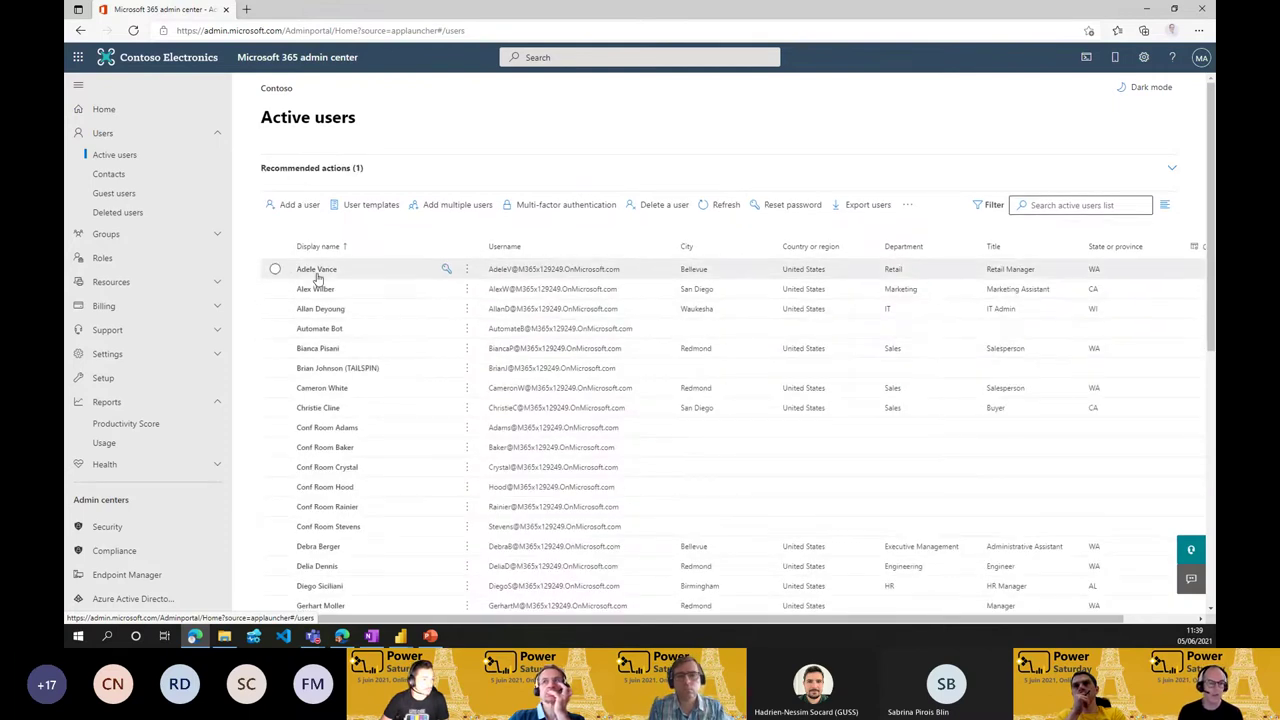
{"action": "left_click", "coordinate": [316, 270]}
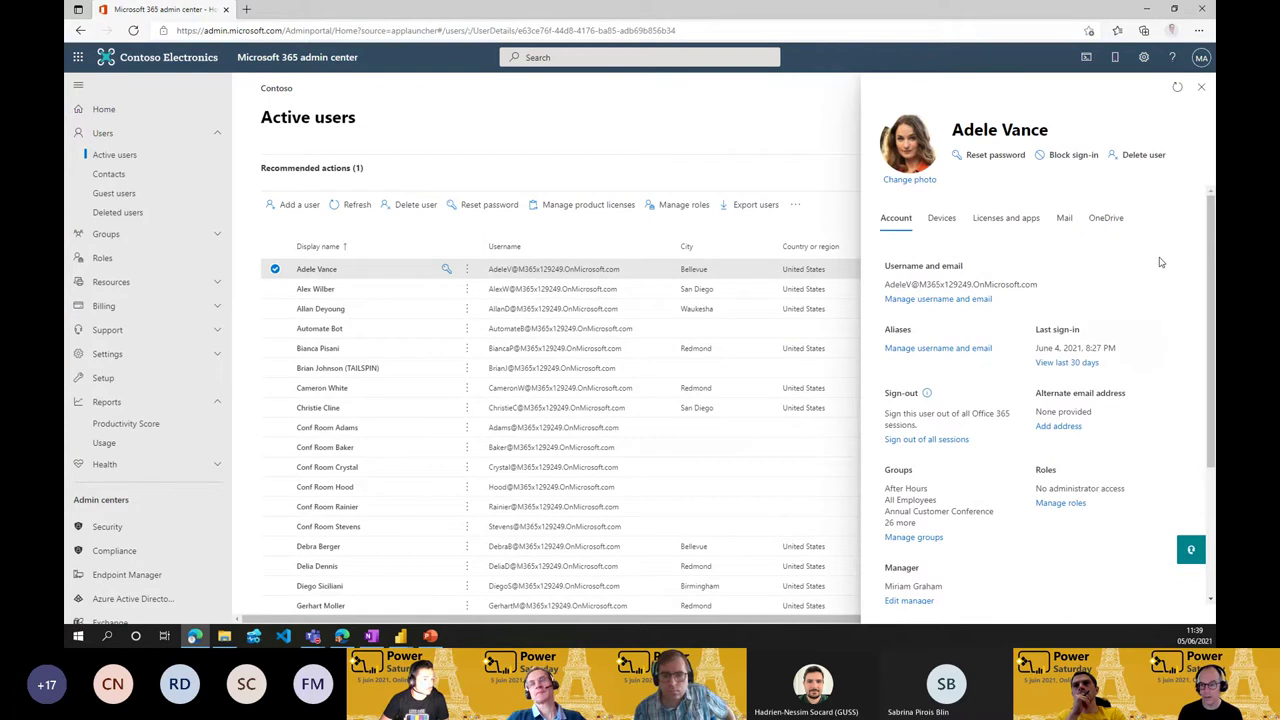
{"action": "scroll", "coordinate": [1162, 262], "scroll_direction": "down", "scroll_amount": 4}
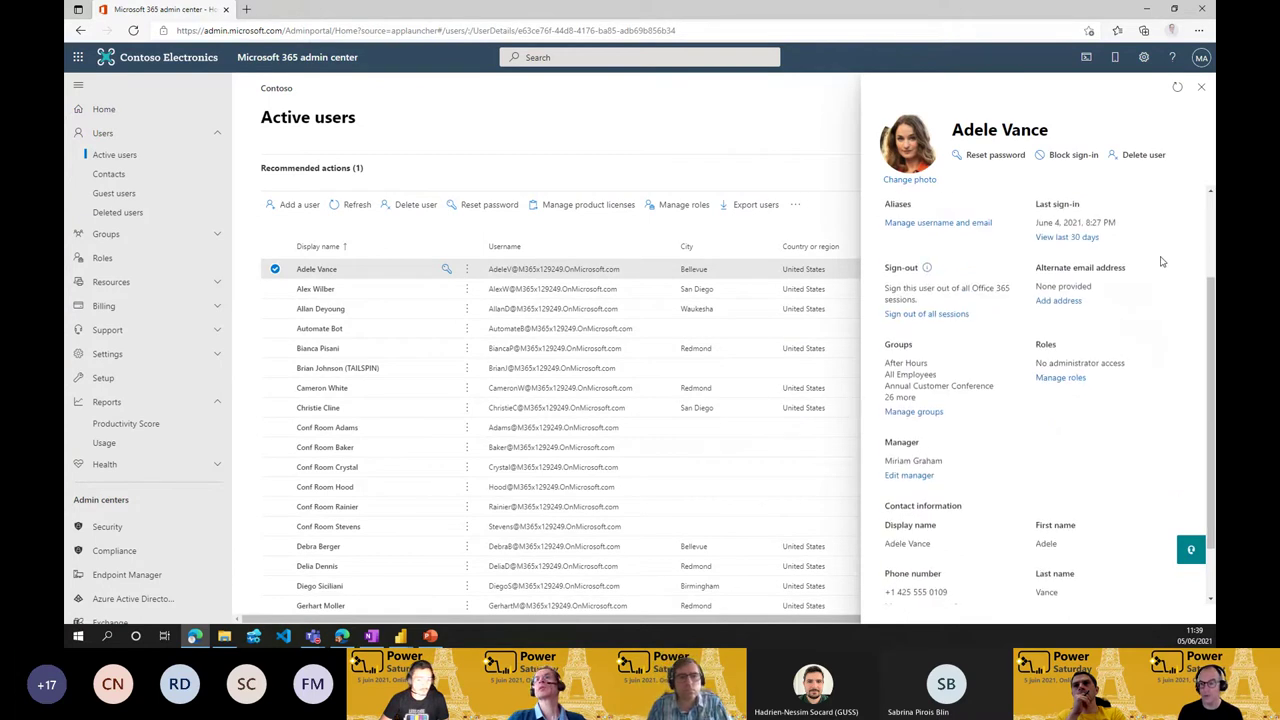
{"action": "scroll", "coordinate": [1162, 262], "scroll_direction": "up", "scroll_amount": 4}
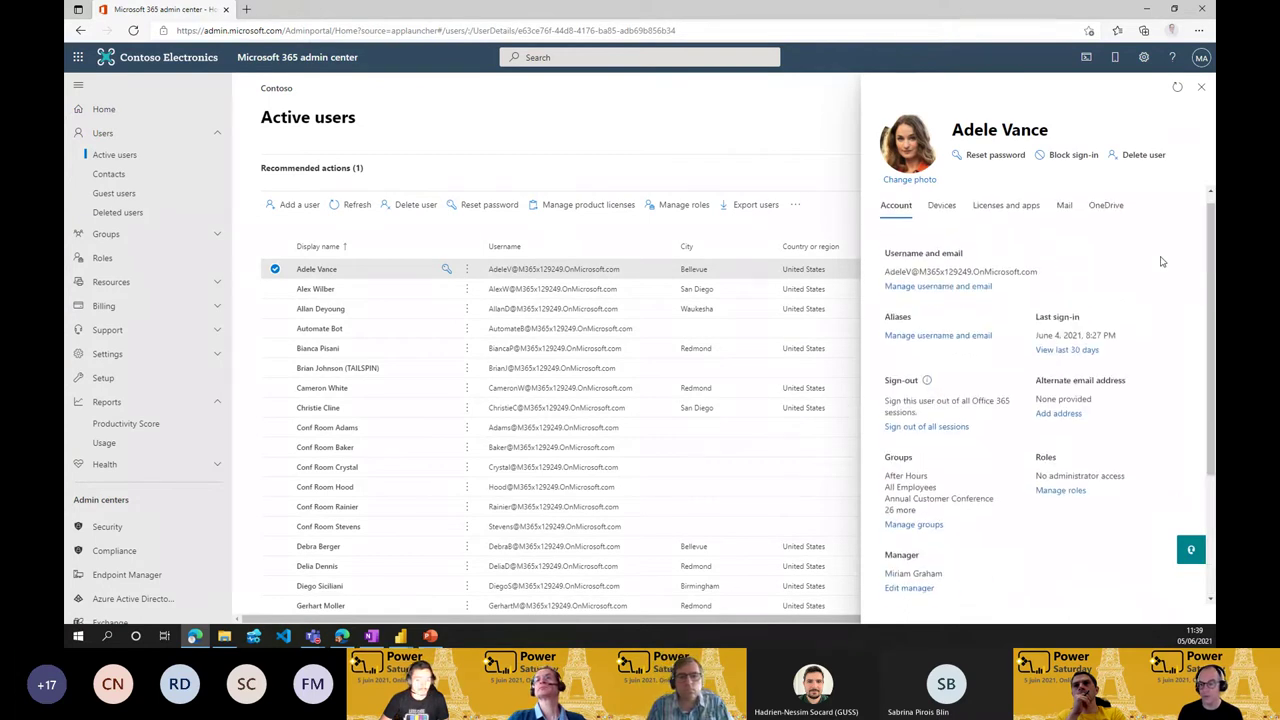
{"action": "left_click", "coordinate": [322, 290]}
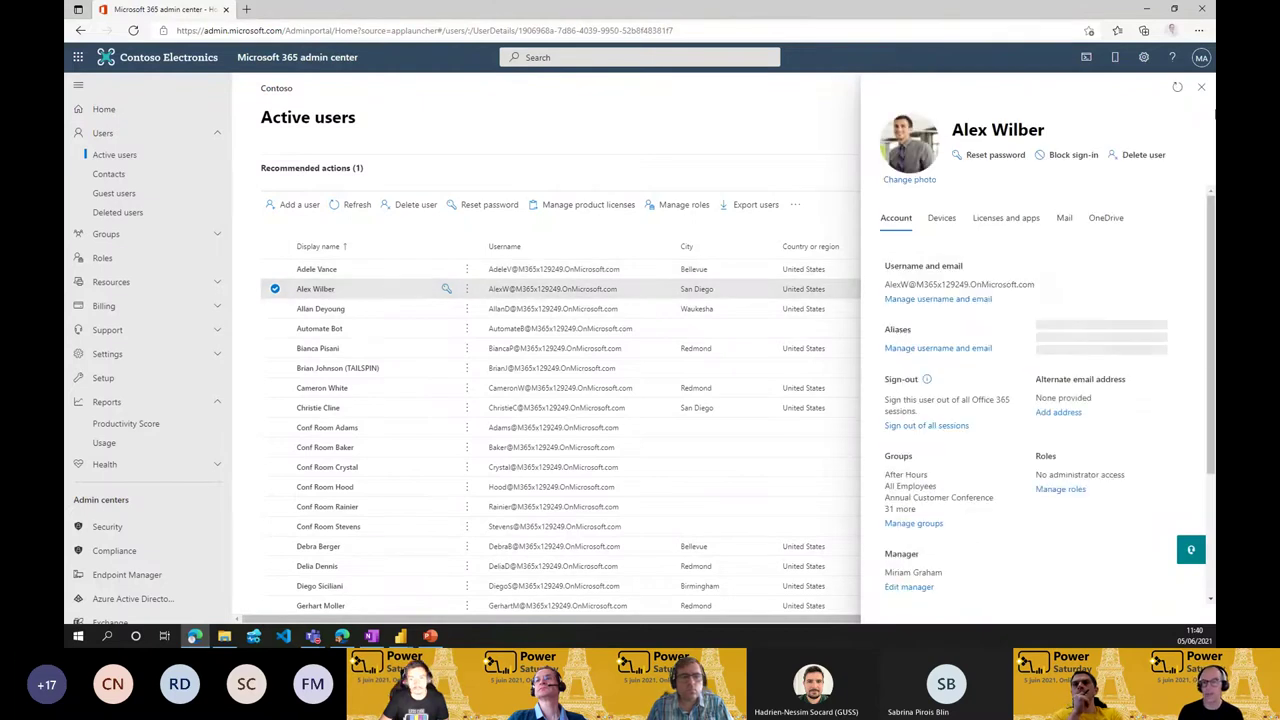
{"action": "left_click", "coordinate": [1202, 88]}
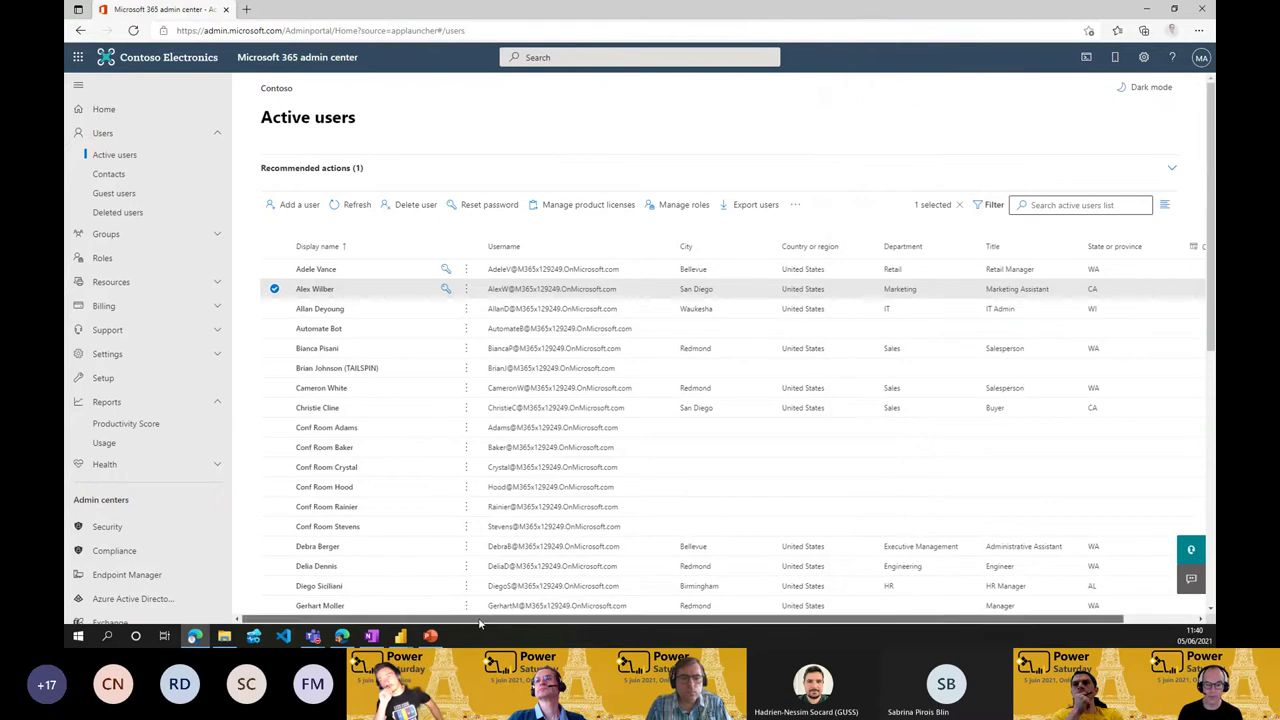
Step: Review which columns can be displayed in the active users list, leaving the selection as it is
{"action": "left_click_drag", "start_coordinate": [579, 622], "coordinate": [634, 624]}
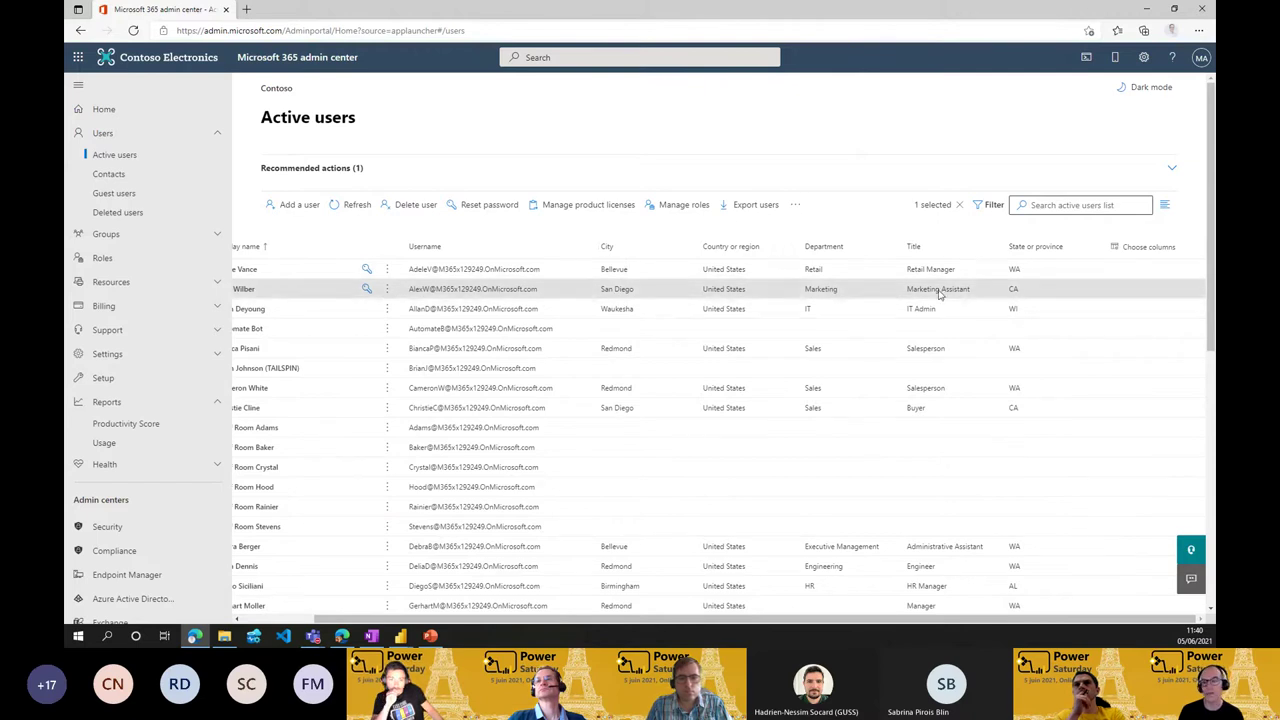
{"action": "left_click", "coordinate": [1135, 246]}
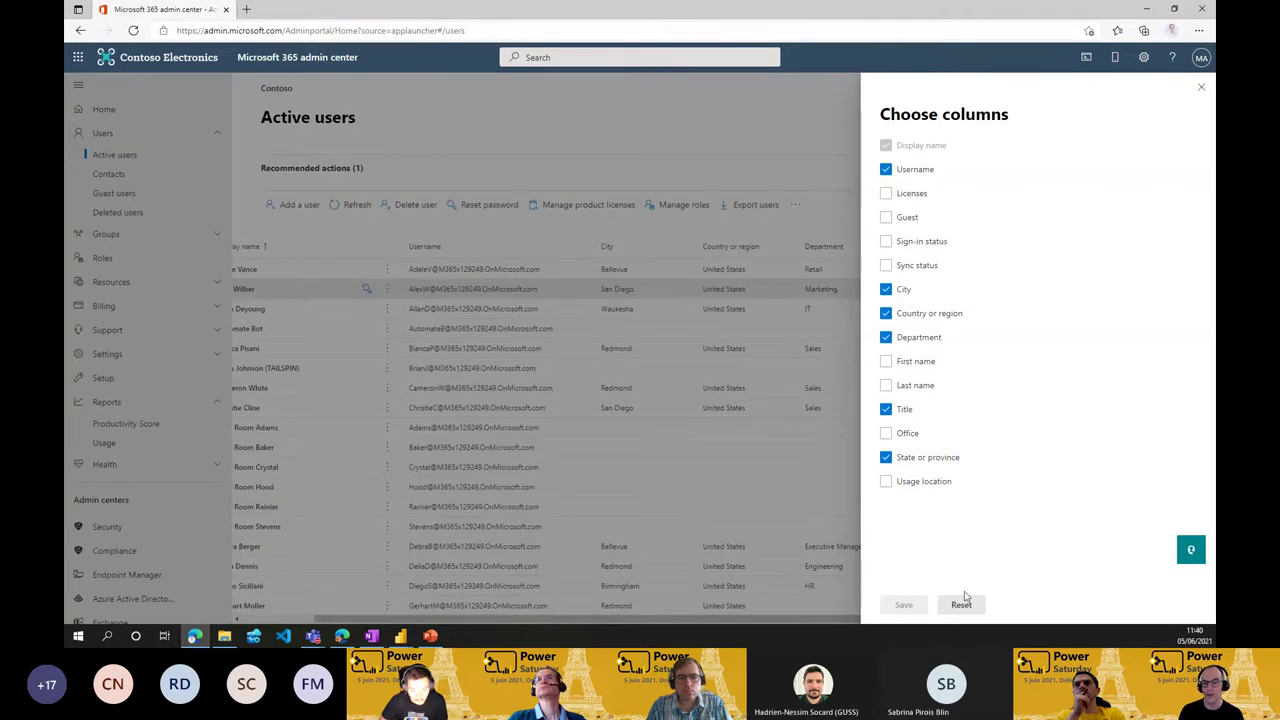
{"action": "left_click", "coordinate": [1199, 91]}
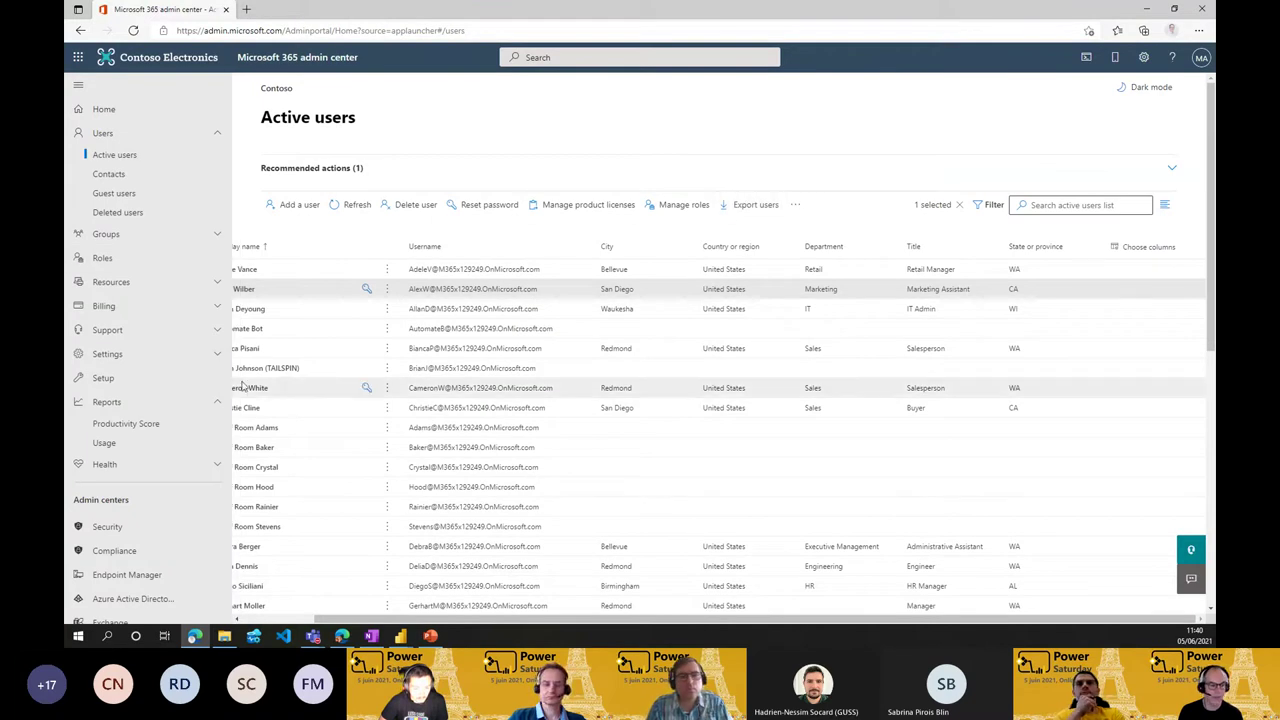
Step: Open the Microsoft Teams activity usage report and review its charts, per-user activity table and available time periods
{"action": "left_click", "coordinate": [151, 452]}
{"action": "scroll", "coordinate": [724, 191], "scroll_direction": "down", "scroll_amount": 3}
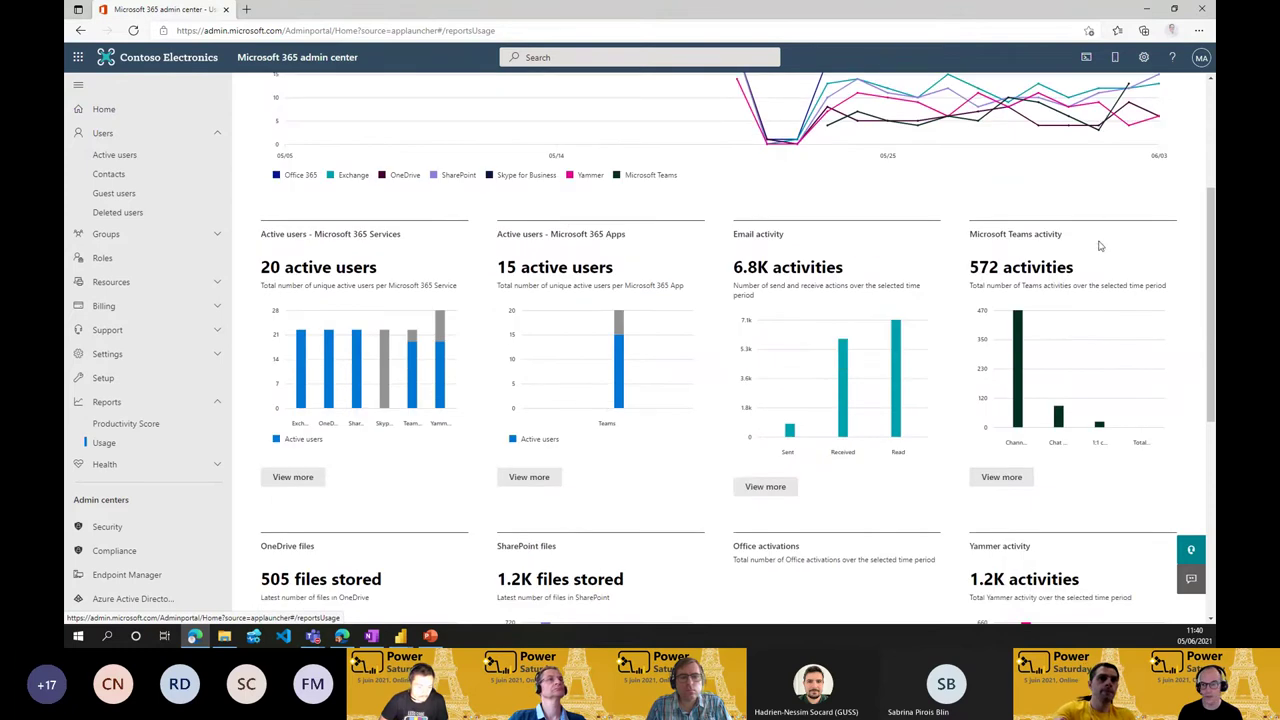
{"action": "left_click", "coordinate": [1001, 478]}
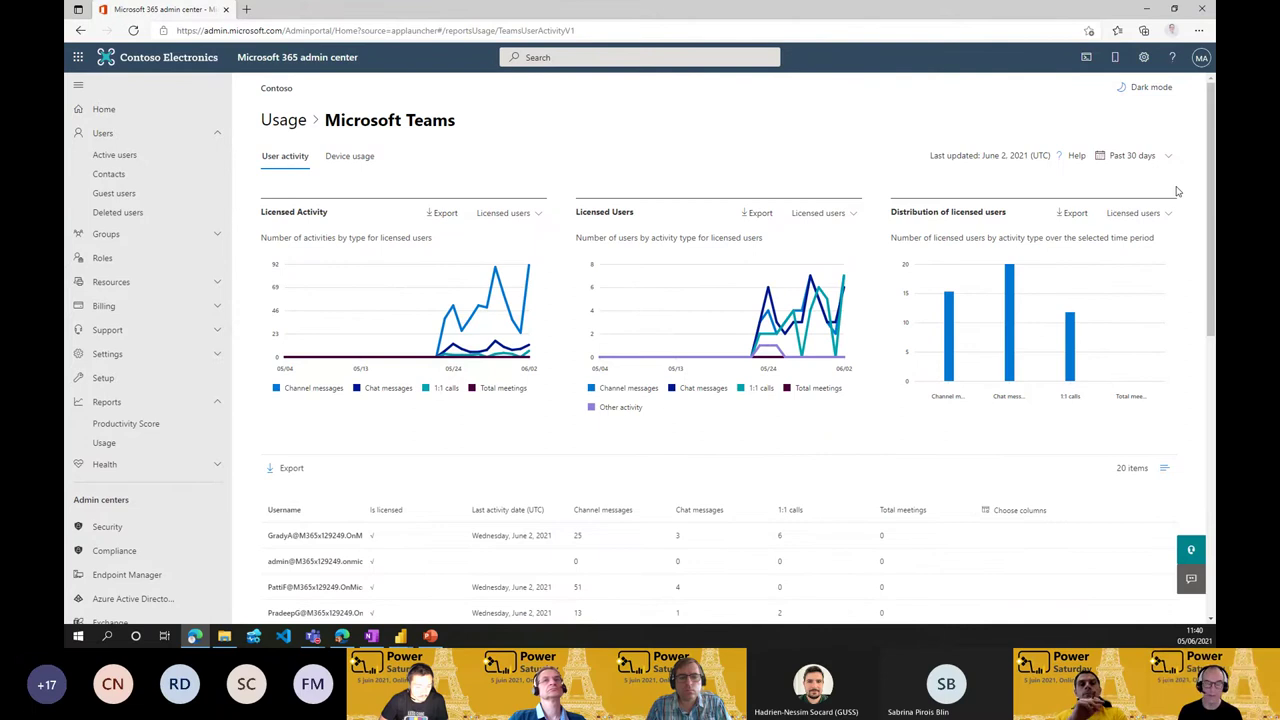
{"action": "scroll", "coordinate": [1175, 192], "scroll_direction": "down", "scroll_amount": 4}
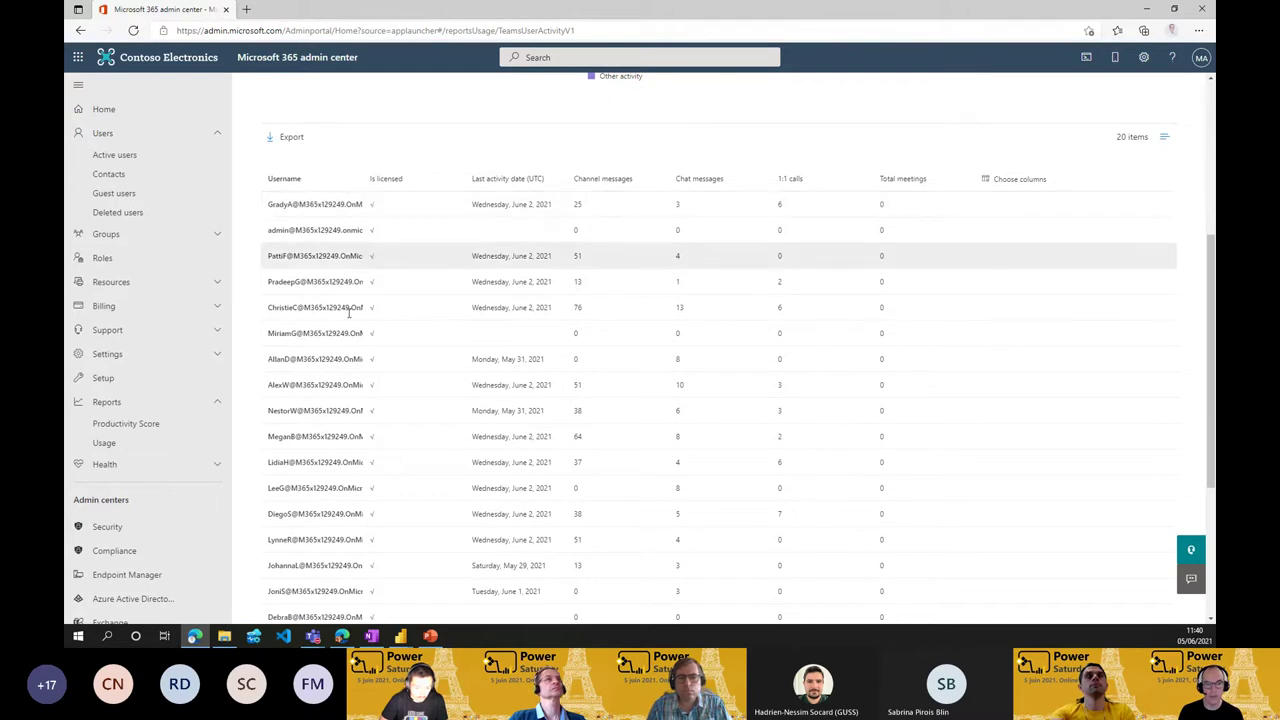
{"action": "scroll", "coordinate": [563, 328], "scroll_direction": "up", "scroll_amount": 3}
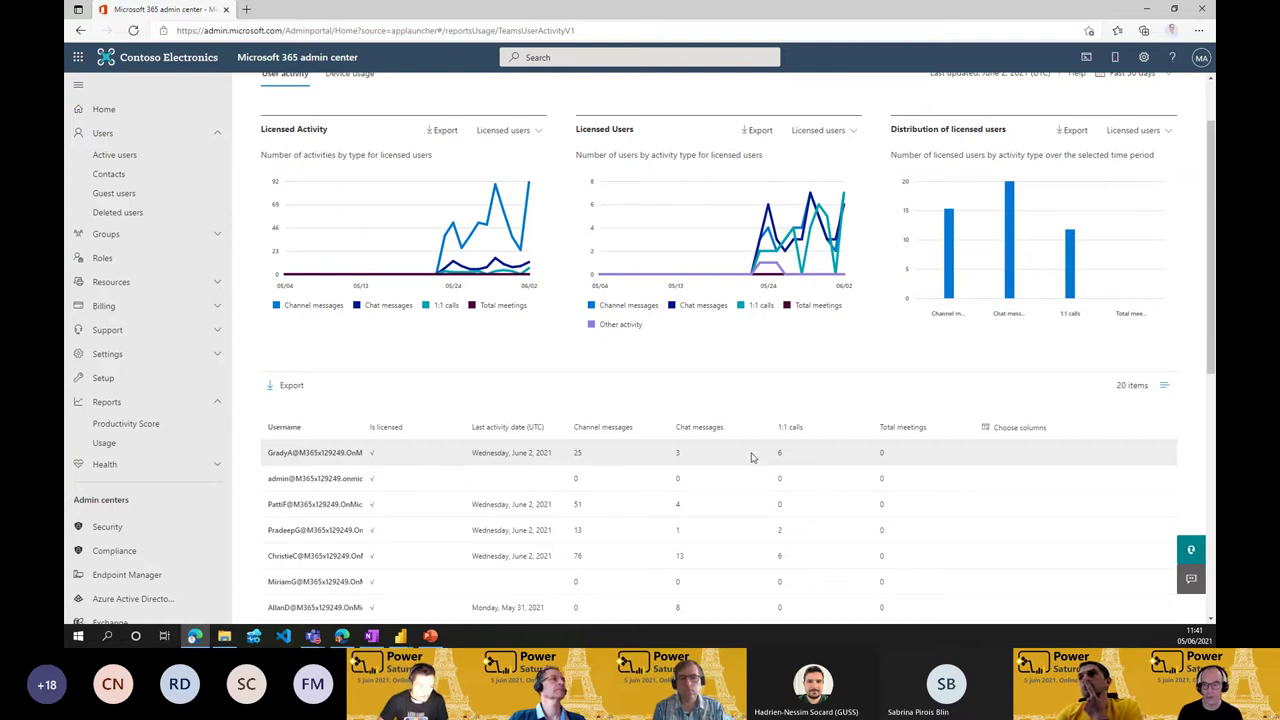
{"action": "scroll", "coordinate": [752, 457], "scroll_direction": "up", "scroll_amount": 2}
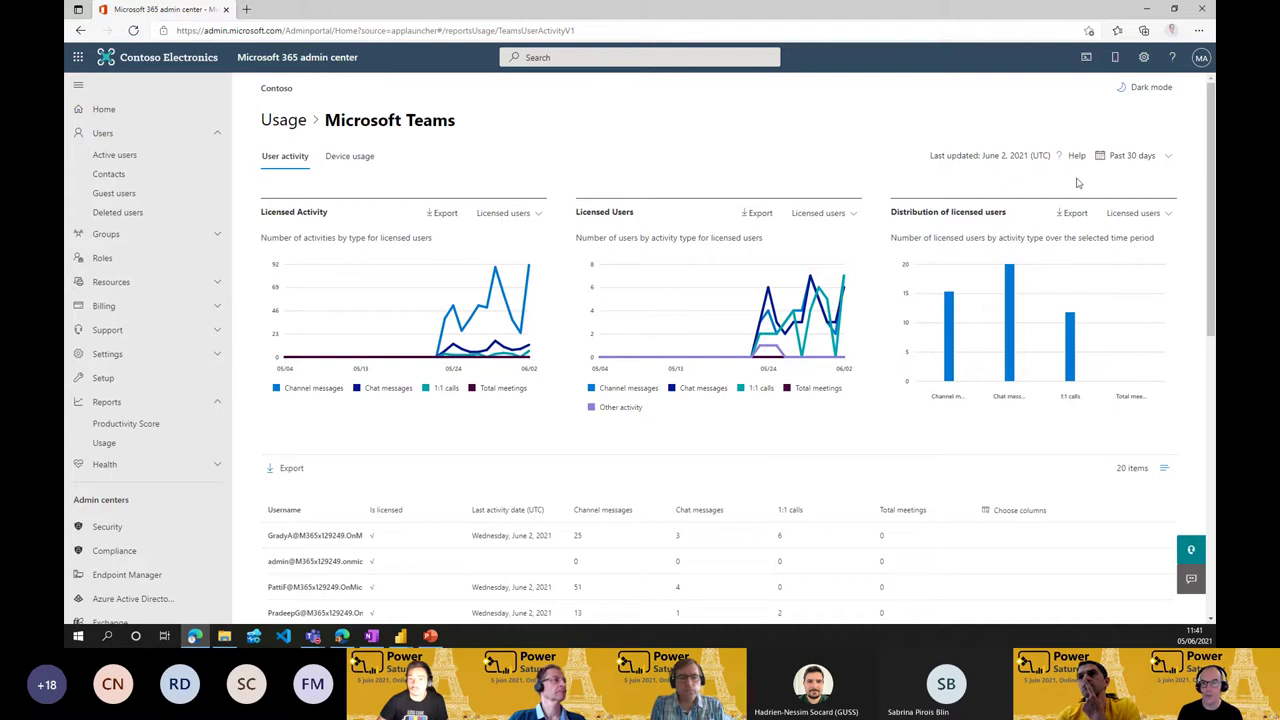
{"action": "left_click", "coordinate": [1167, 158]}
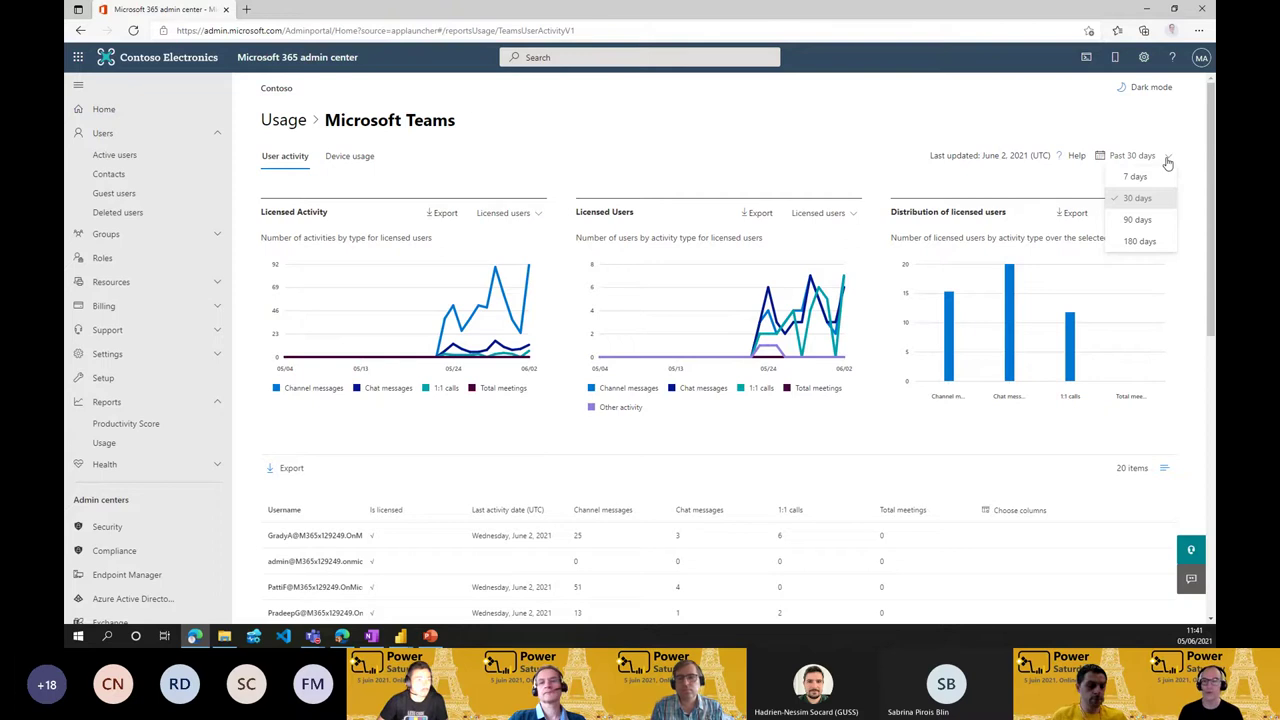
{"action": "left_click", "coordinate": [1167, 162]}
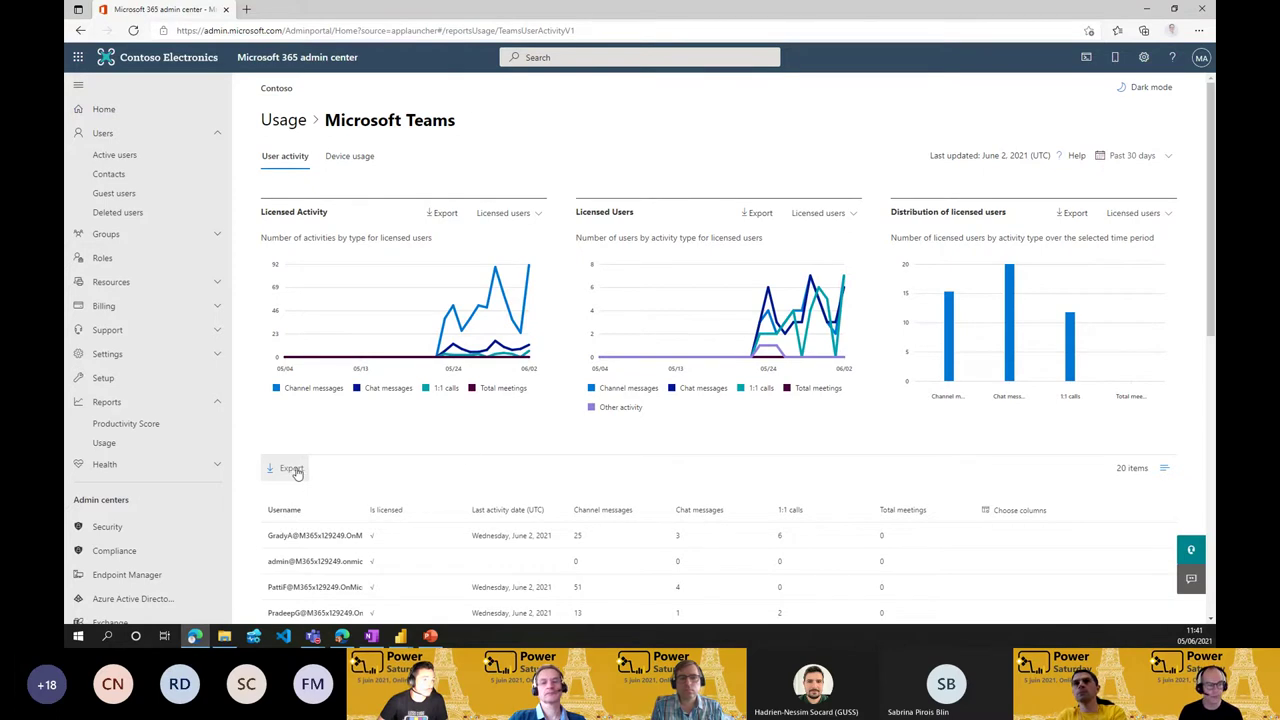
Step: Open the admin role management for the first user in the active users list
{"action": "left_click", "coordinate": [140, 156]}
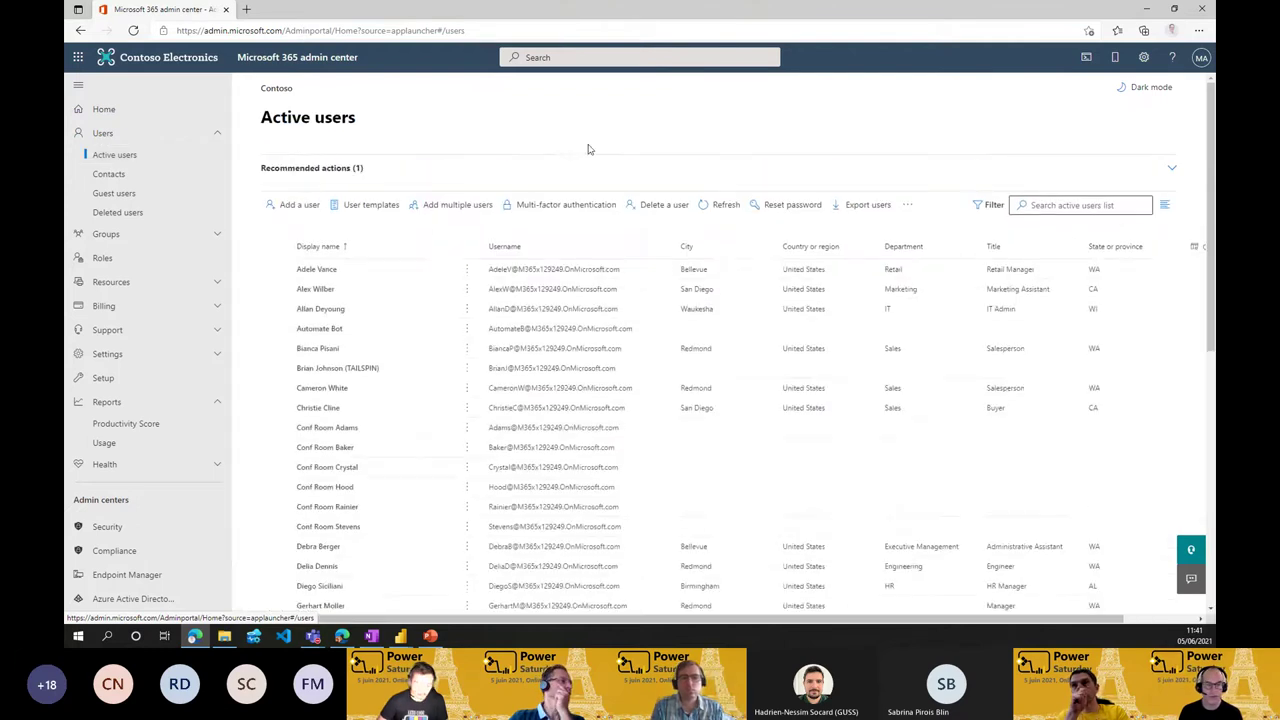
{"action": "left_click", "coordinate": [330, 270]}
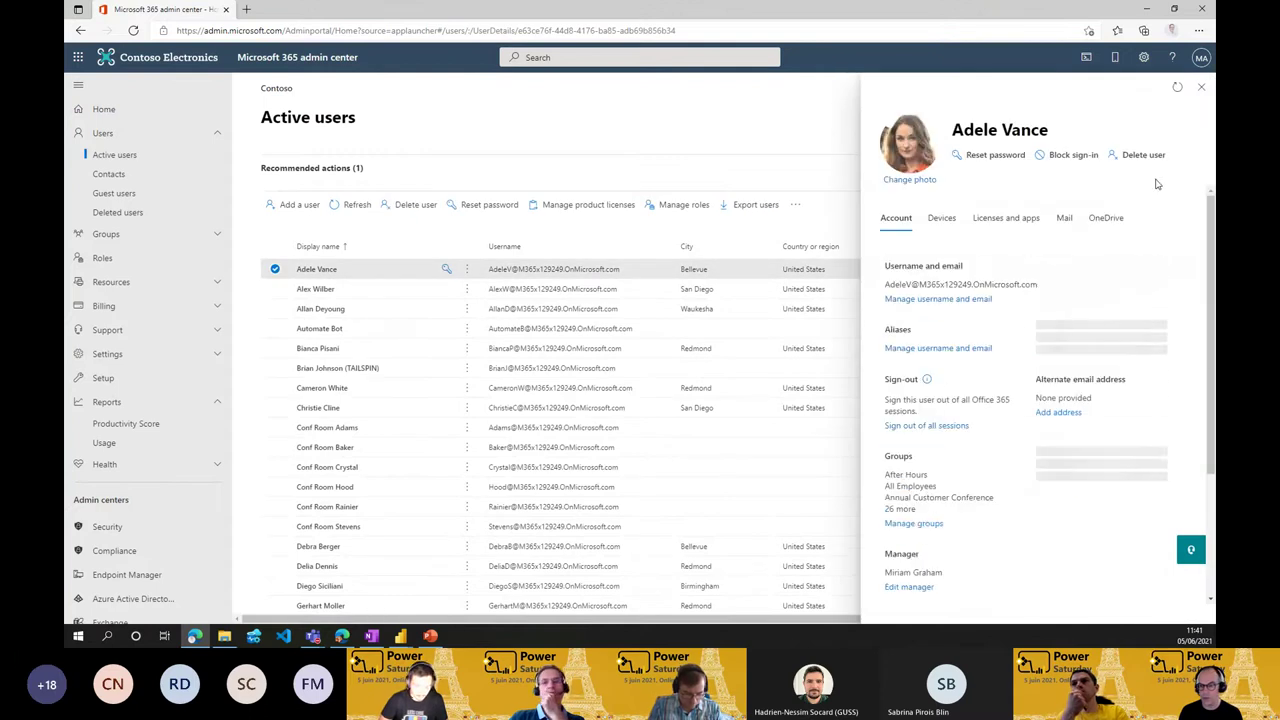
{"action": "scroll", "coordinate": [1160, 280], "scroll_direction": "down", "scroll_amount": 1}
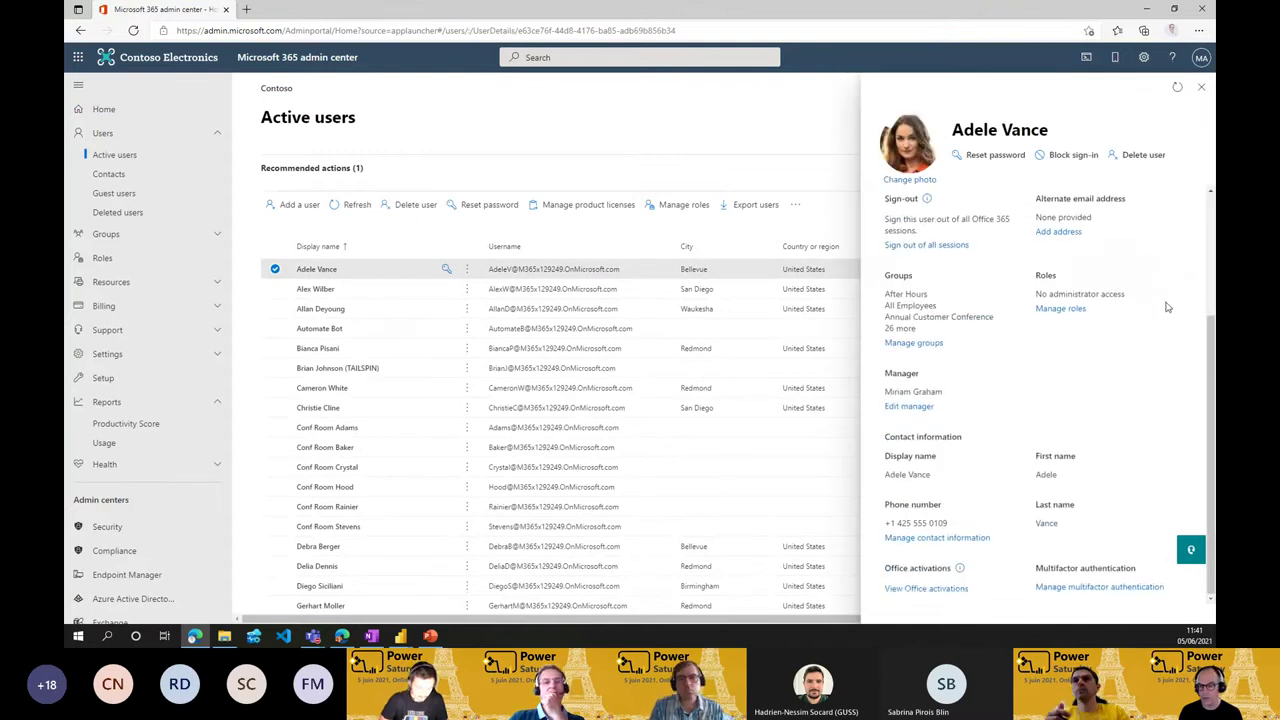
{"action": "left_click", "coordinate": [1060, 323]}
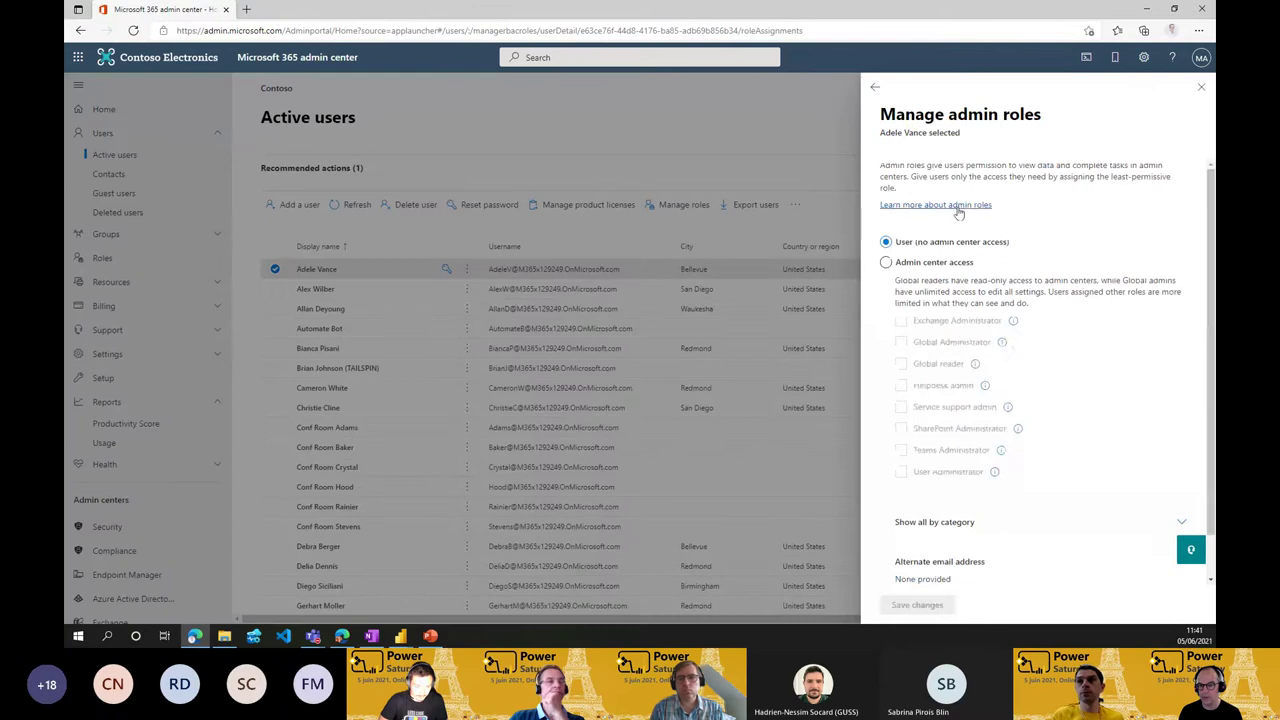
Step: Select Admin center access for this user and show all admin roles by category
{"action": "scroll", "coordinate": [1090, 290], "scroll_direction": "down", "scroll_amount": 1}
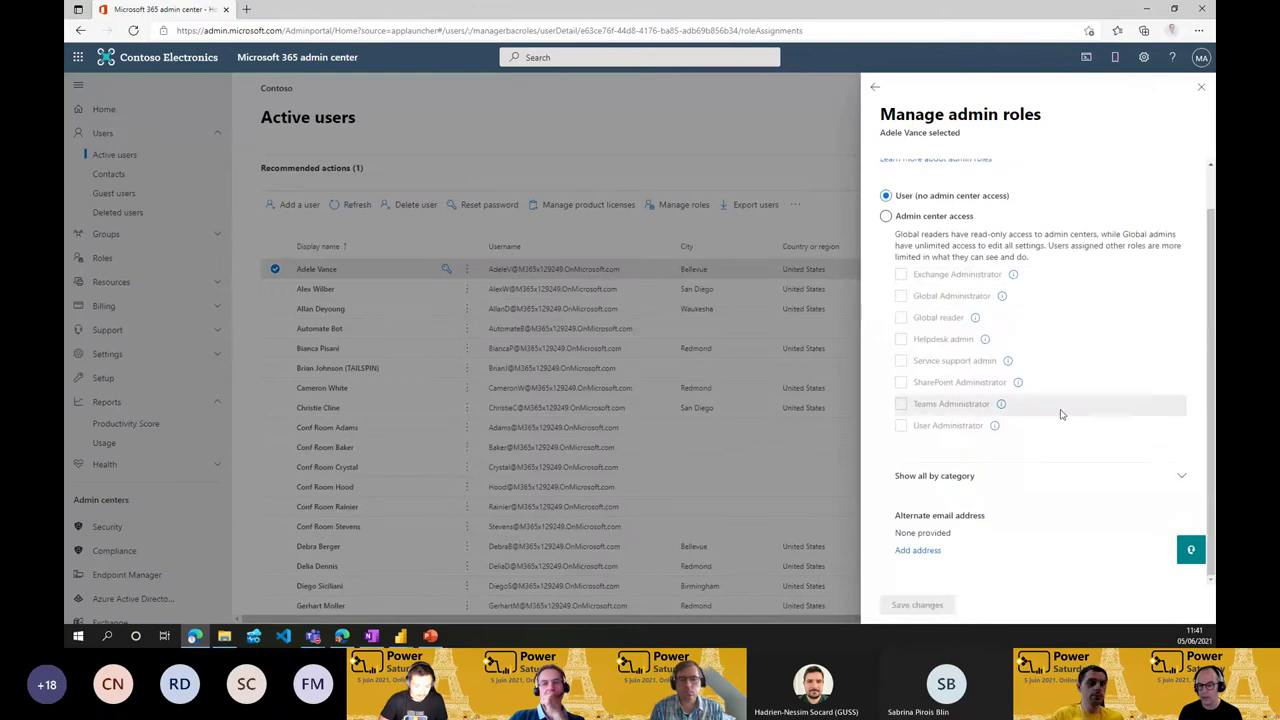
{"action": "left_click", "coordinate": [1182, 475]}
{"action": "scroll", "coordinate": [1172, 361], "scroll_direction": "down", "scroll_amount": 5}
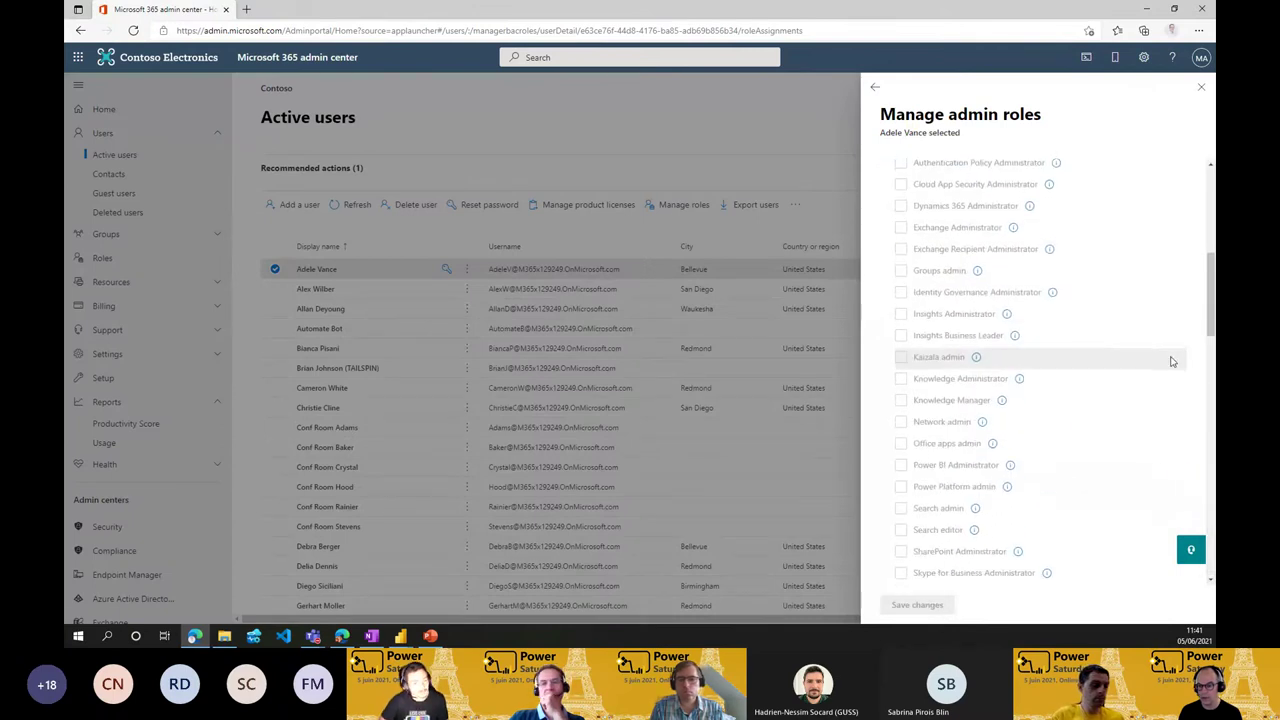
{"action": "scroll", "coordinate": [1172, 361], "scroll_direction": "up", "scroll_amount": 10}
{"action": "scroll", "coordinate": [1155, 297], "scroll_direction": "down", "scroll_amount": 10}
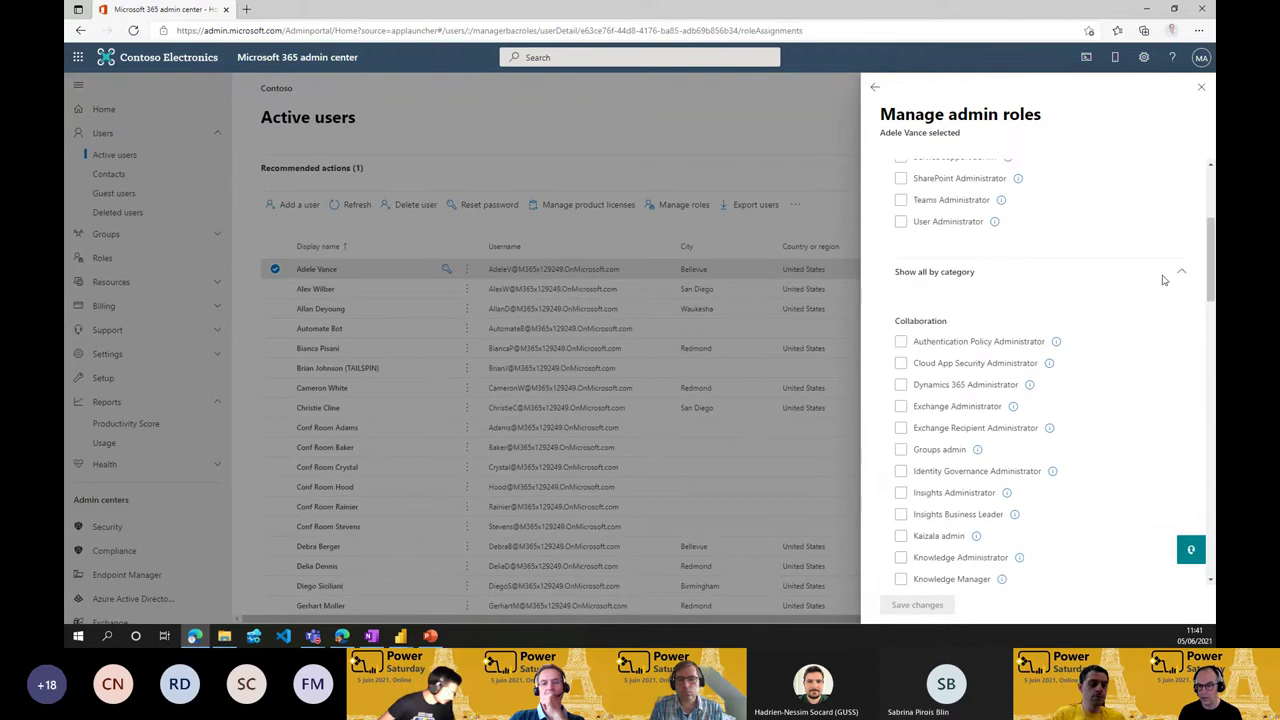
Step: Examine the admin roles in each category, from Collaboration through Identity and Read-only to Security & Compliance
{"action": "scroll", "coordinate": [1163, 279], "scroll_direction": "down", "scroll_amount": 8}
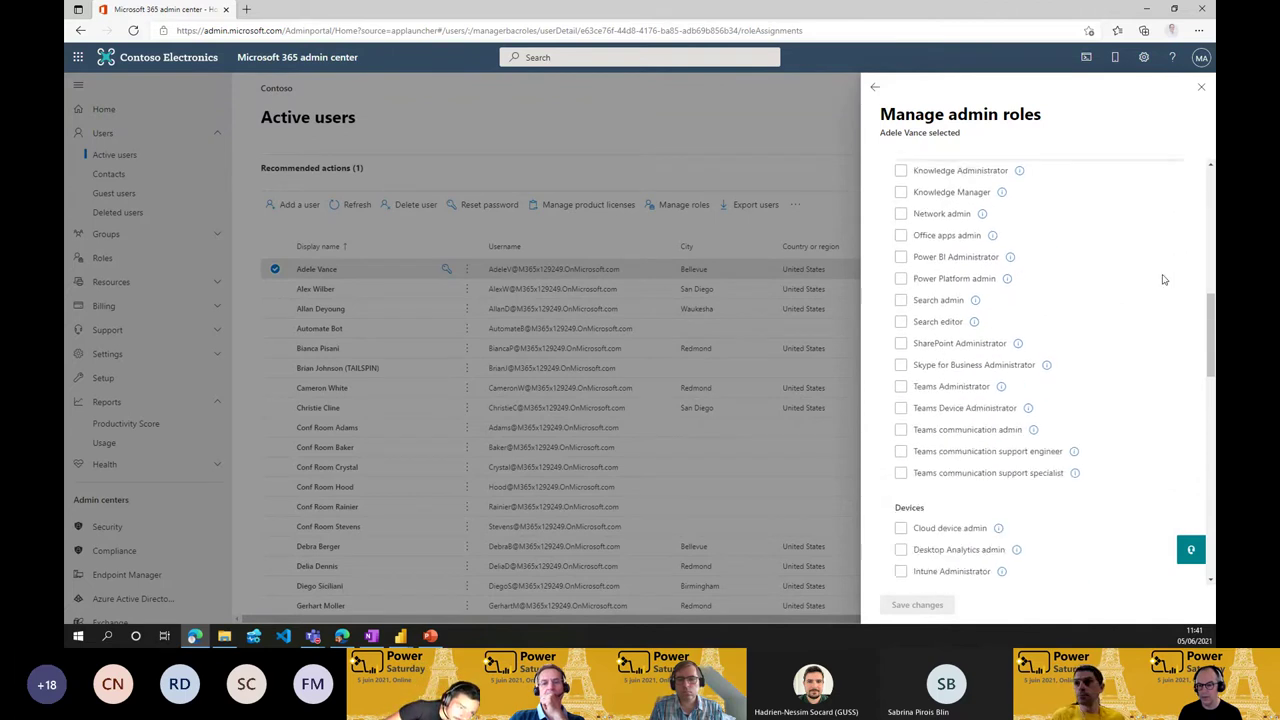
{"action": "scroll", "coordinate": [1163, 279], "scroll_direction": "down", "scroll_amount": 8}
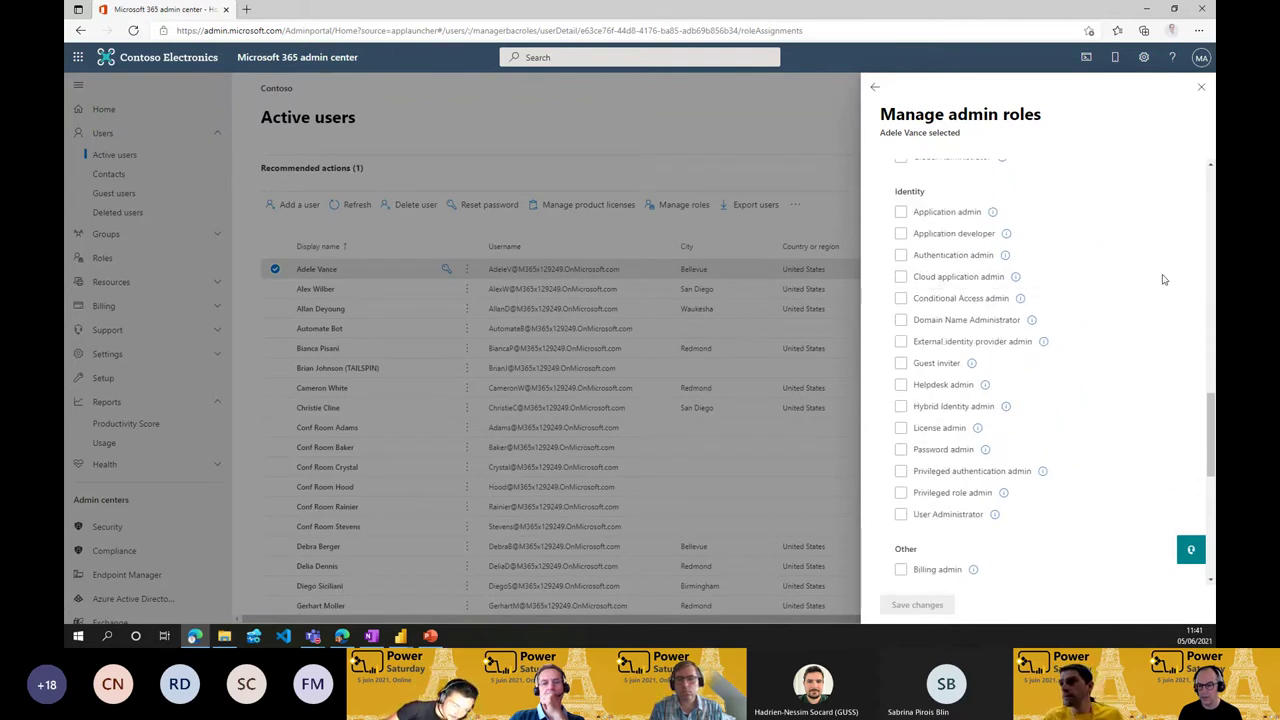
{"action": "scroll", "coordinate": [1163, 279], "scroll_direction": "down", "scroll_amount": 3}
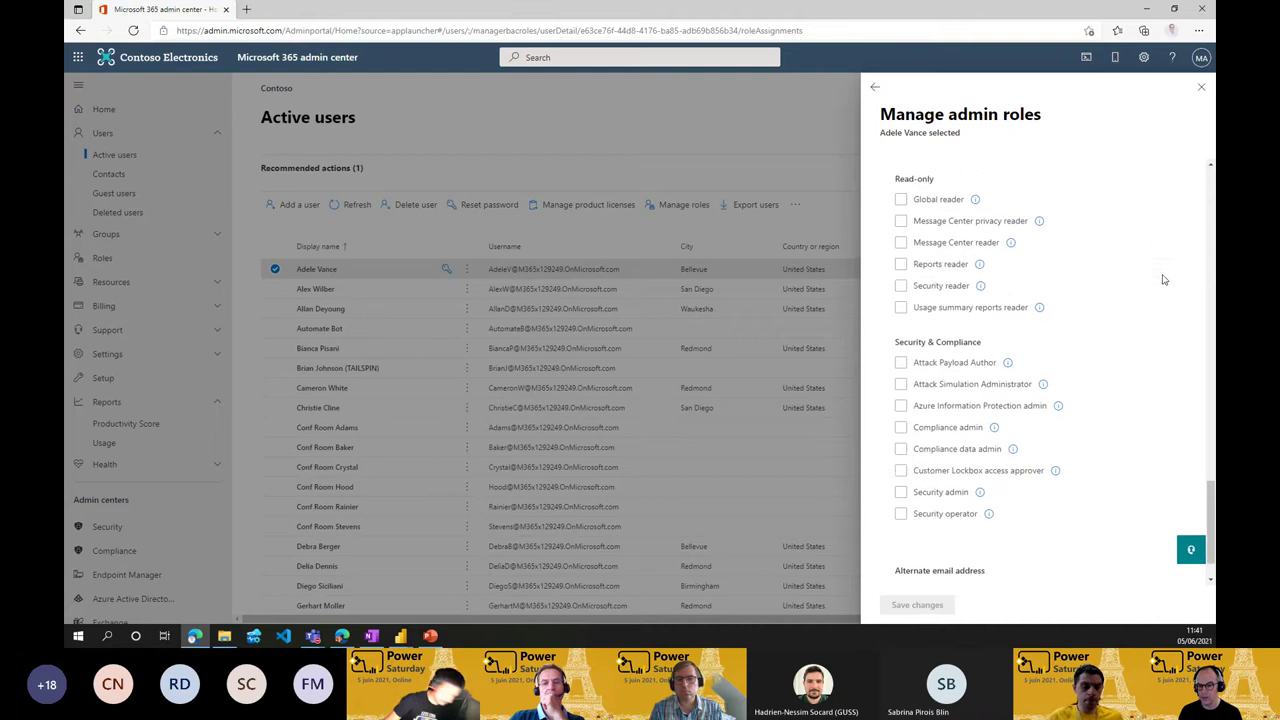
{"action": "scroll", "coordinate": [1163, 279], "scroll_direction": "up", "scroll_amount": 4}
{"action": "scroll", "coordinate": [1163, 279], "scroll_direction": "up", "scroll_amount": 3}
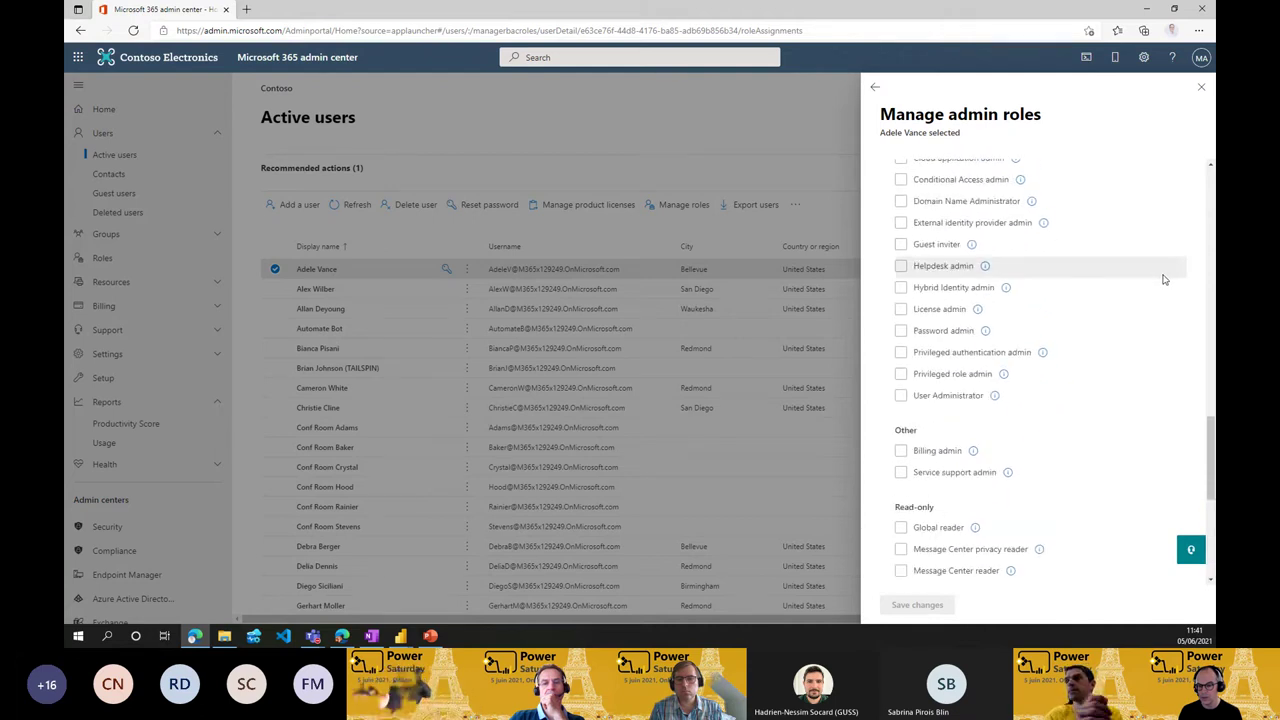
{"action": "scroll", "coordinate": [1163, 279], "scroll_direction": "down", "scroll_amount": 3}
{"action": "scroll", "coordinate": [1163, 279], "scroll_direction": "up", "scroll_amount": 4}
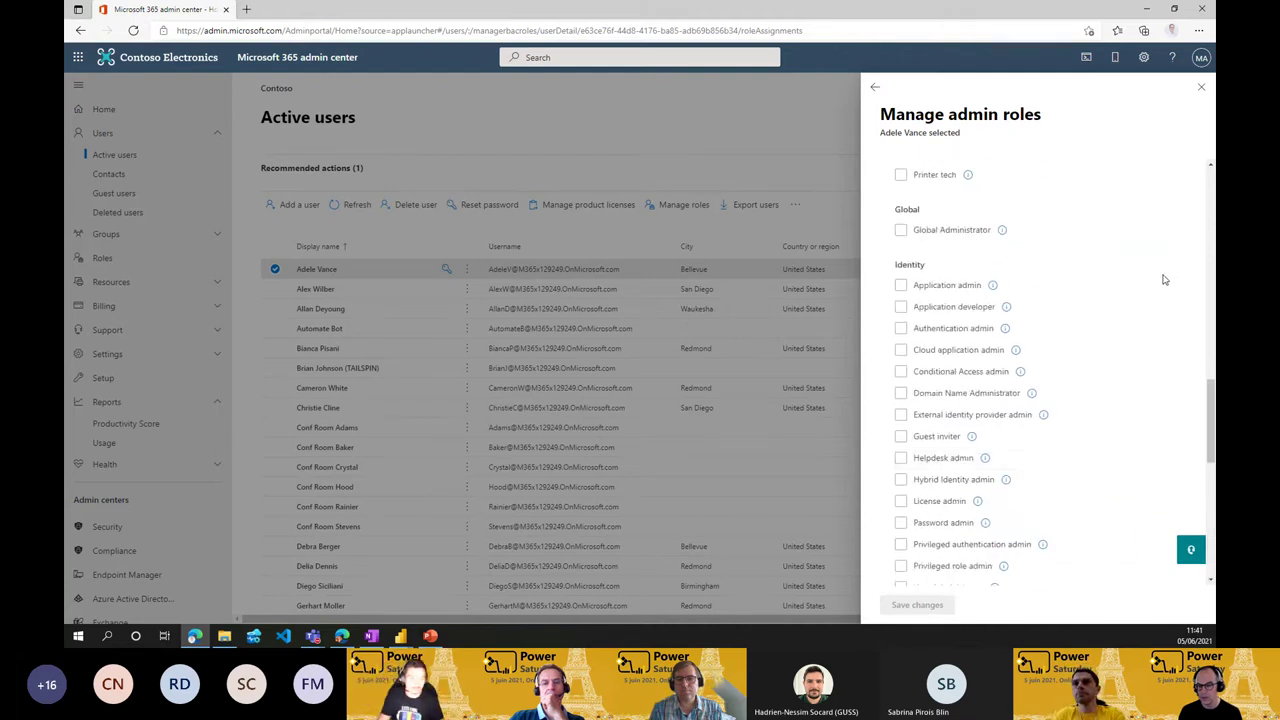
{"action": "scroll", "coordinate": [1163, 279], "scroll_direction": "up", "scroll_amount": 5}
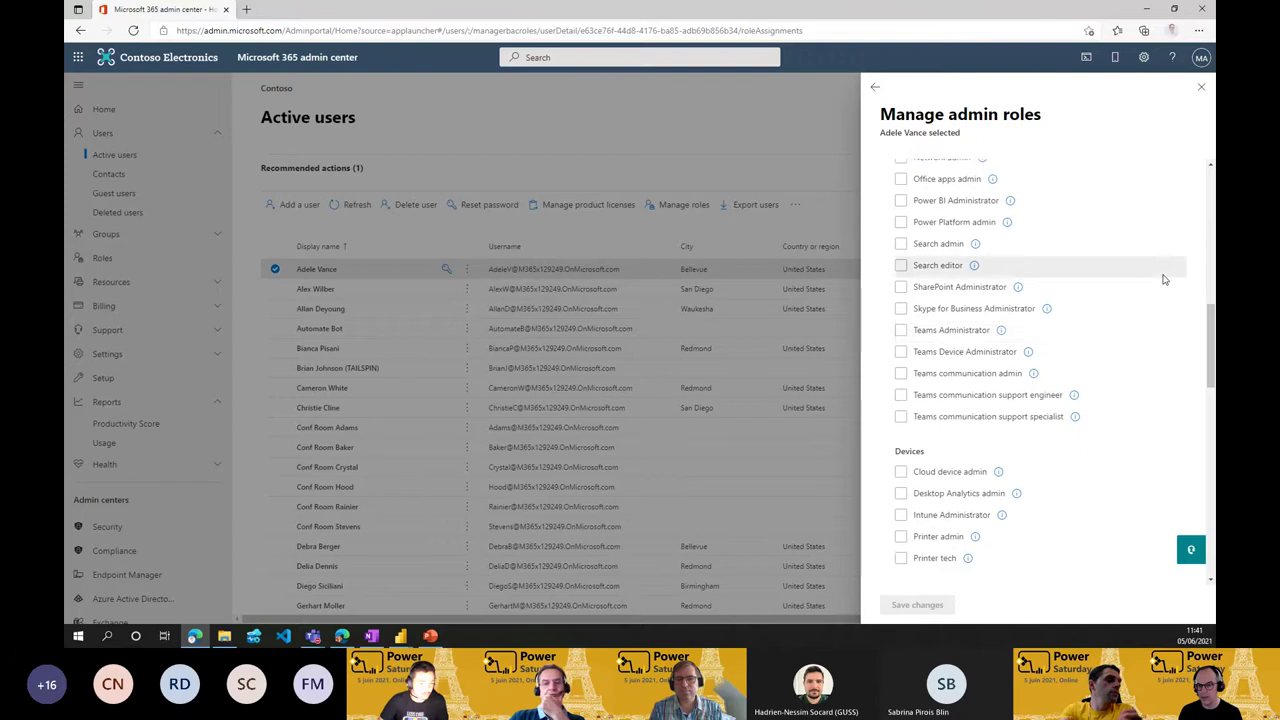
{"action": "scroll", "coordinate": [1160, 285], "scroll_direction": "up", "scroll_amount": 6}
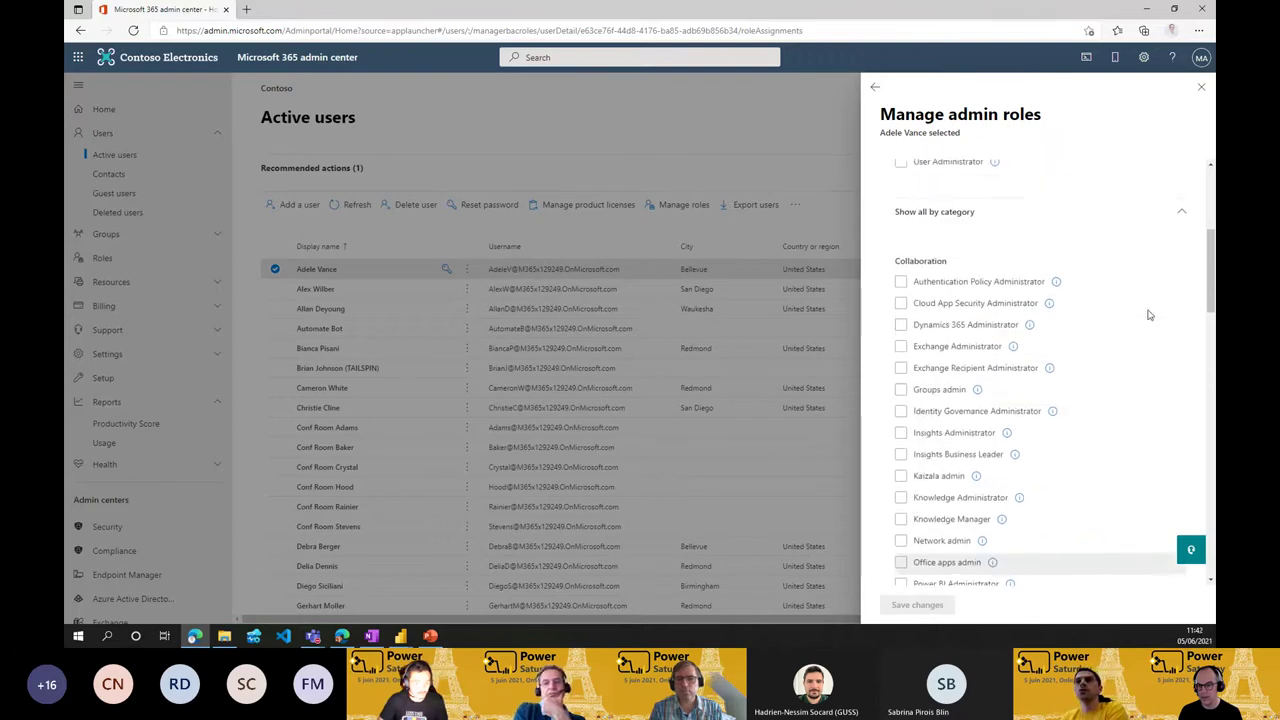
{"action": "scroll", "coordinate": [1149, 315], "scroll_direction": "up", "scroll_amount": 1}
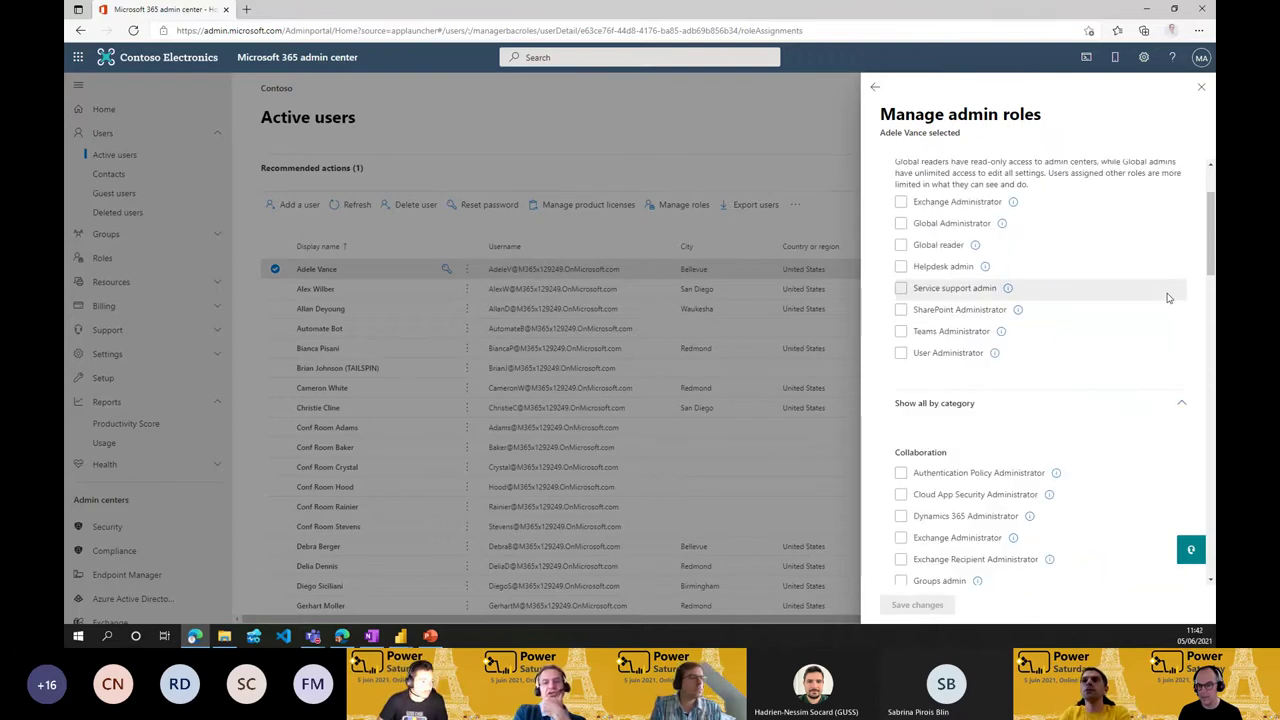
{"action": "scroll", "coordinate": [1167, 297], "scroll_direction": "down", "scroll_amount": 8}
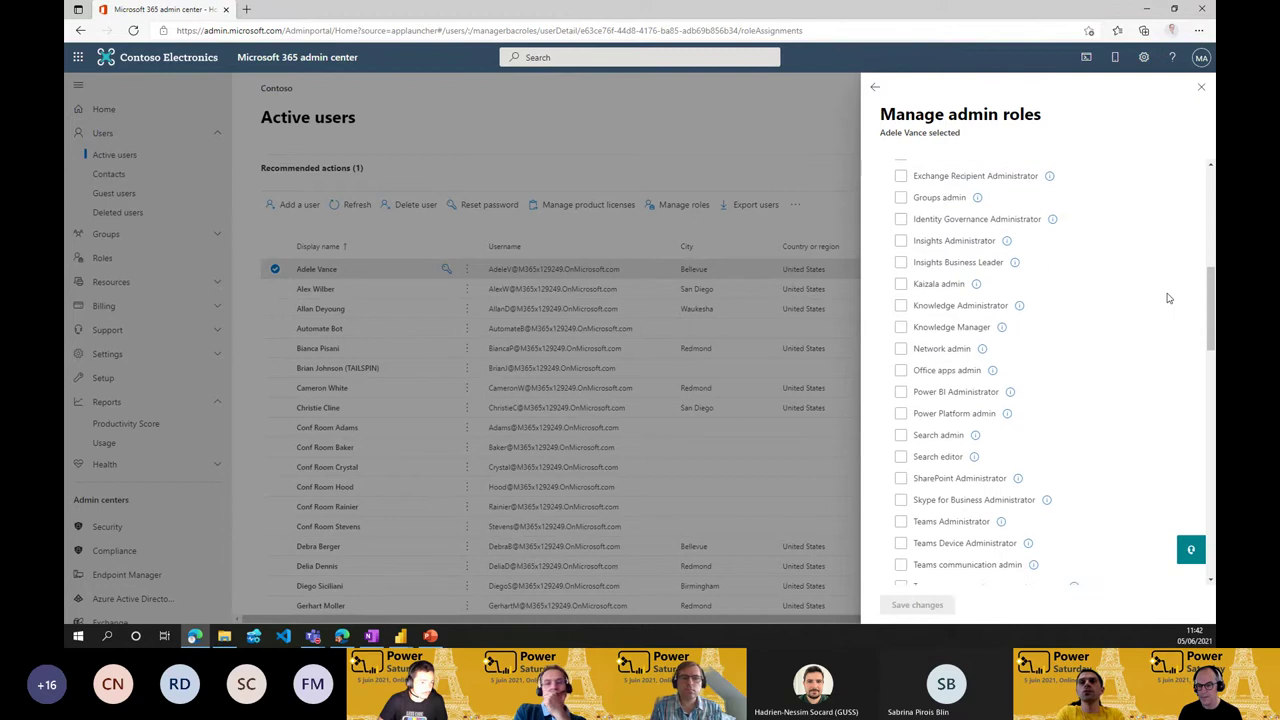
{"action": "scroll", "coordinate": [1167, 297], "scroll_direction": "down", "scroll_amount": 8}
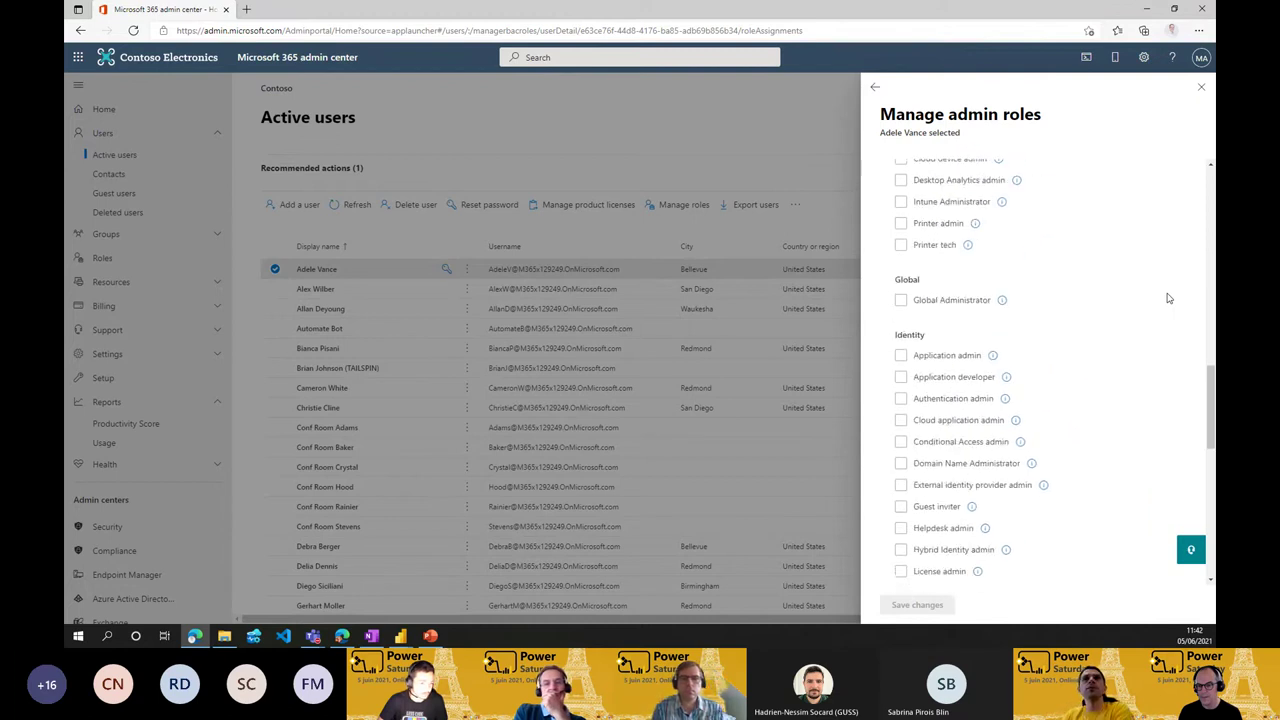
{"action": "scroll", "coordinate": [1167, 297], "scroll_direction": "down", "scroll_amount": 5}
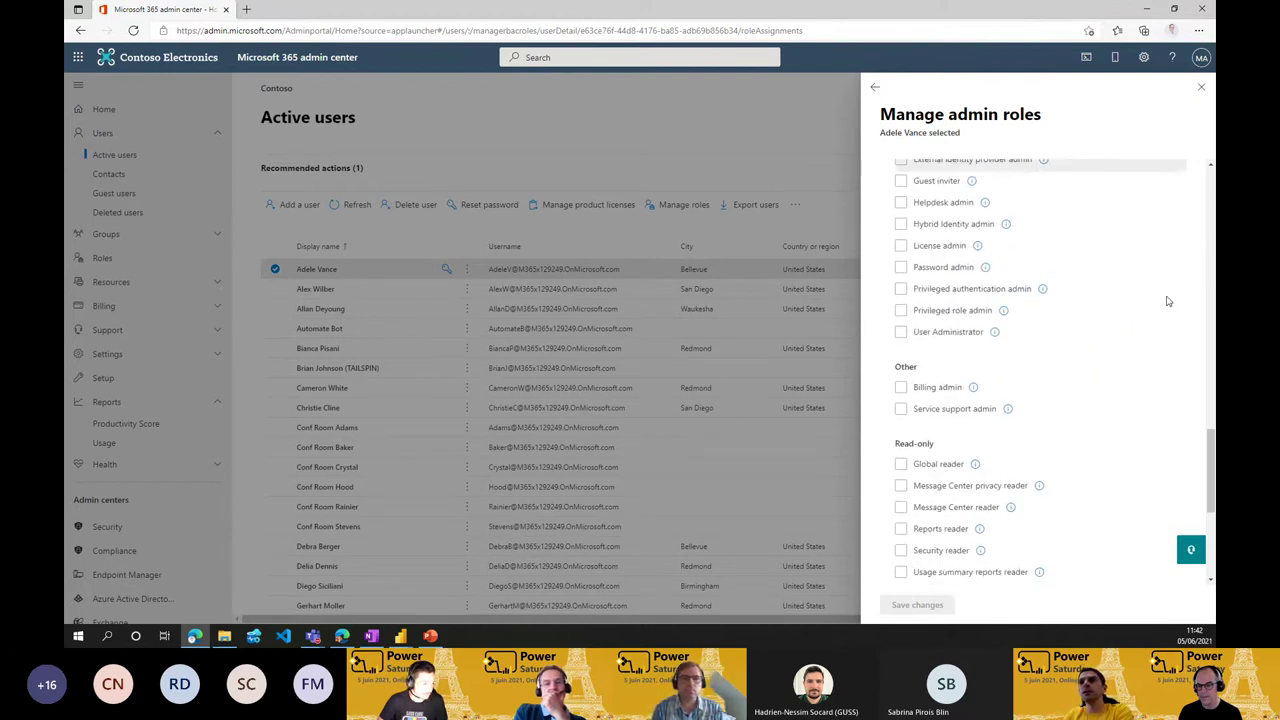
{"action": "scroll", "coordinate": [1158, 320], "scroll_direction": "down", "scroll_amount": 1}
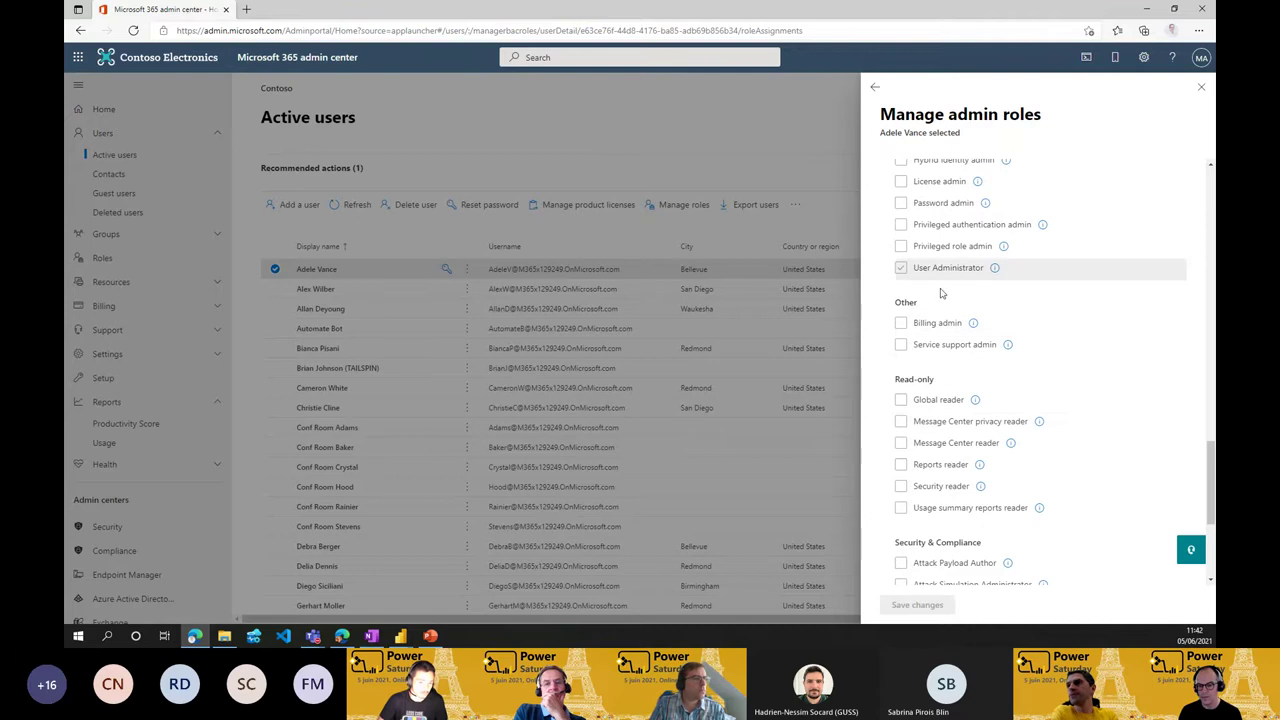
Step: Select the Reports reader role for the user, read its description, and clear the selection again
{"action": "left_click", "coordinate": [901, 465]}
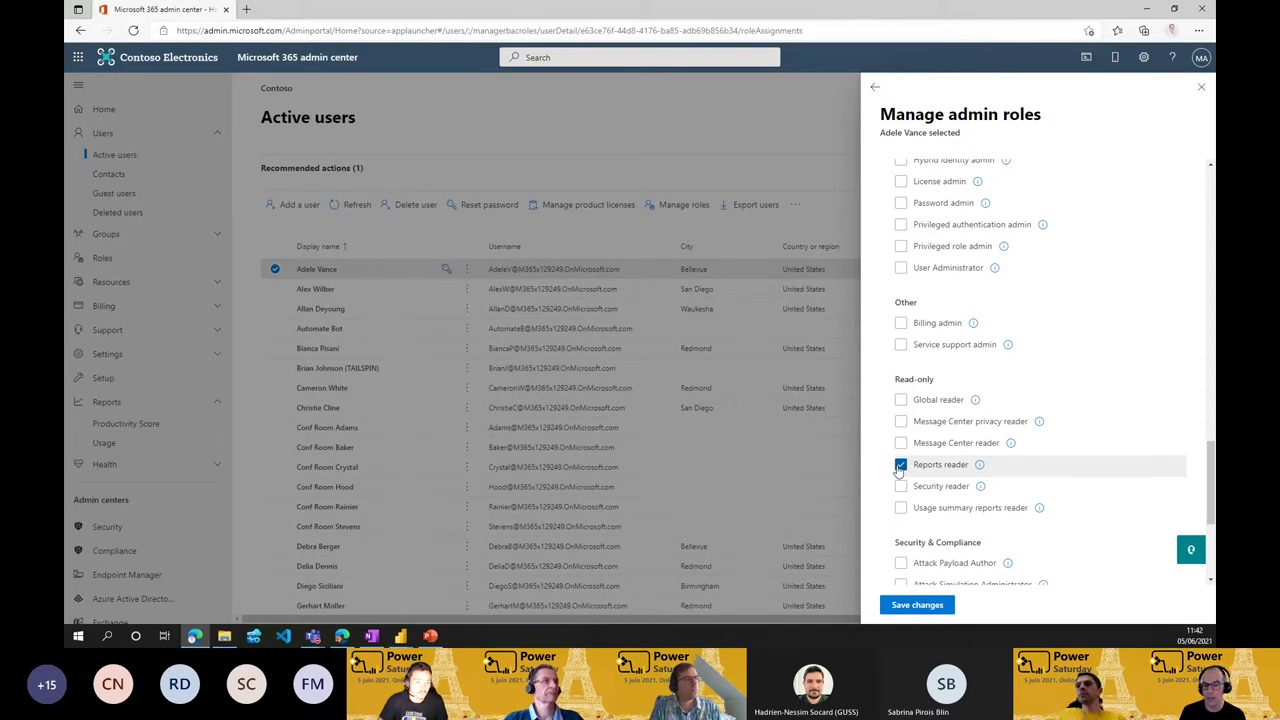
{"action": "mouse_move", "coordinate": [984, 467]}
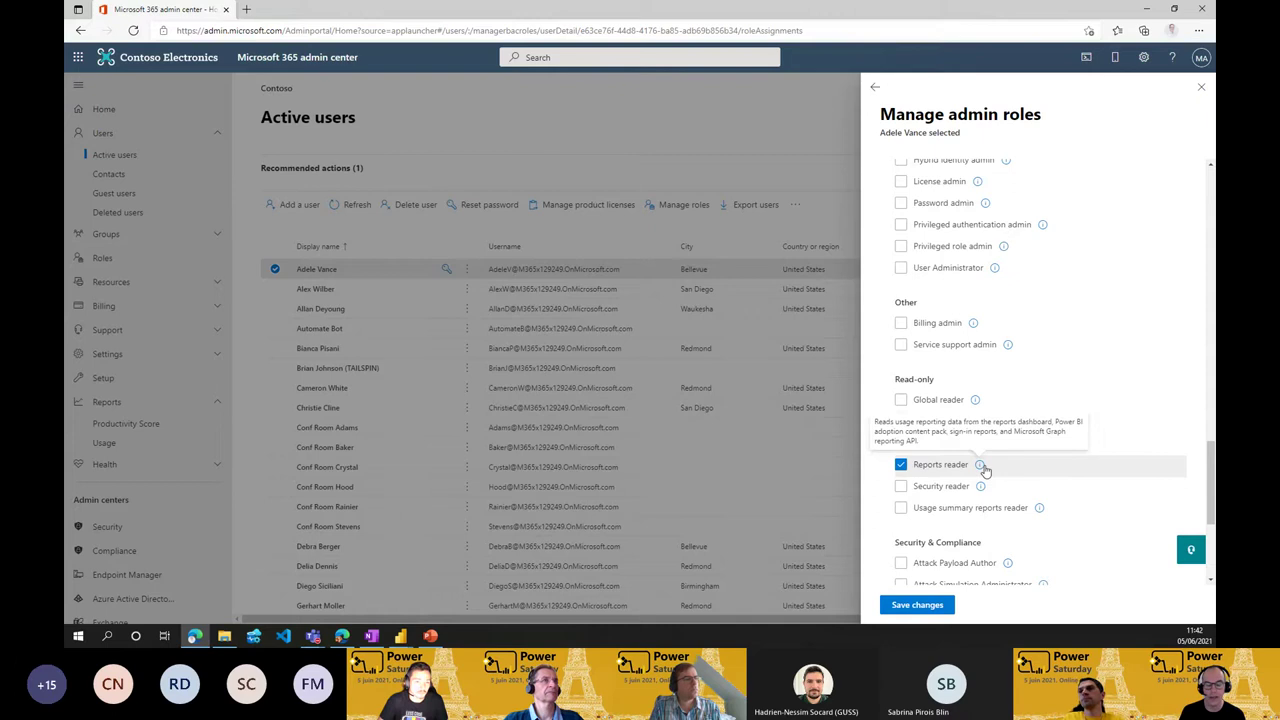
{"action": "left_click", "coordinate": [900, 464]}
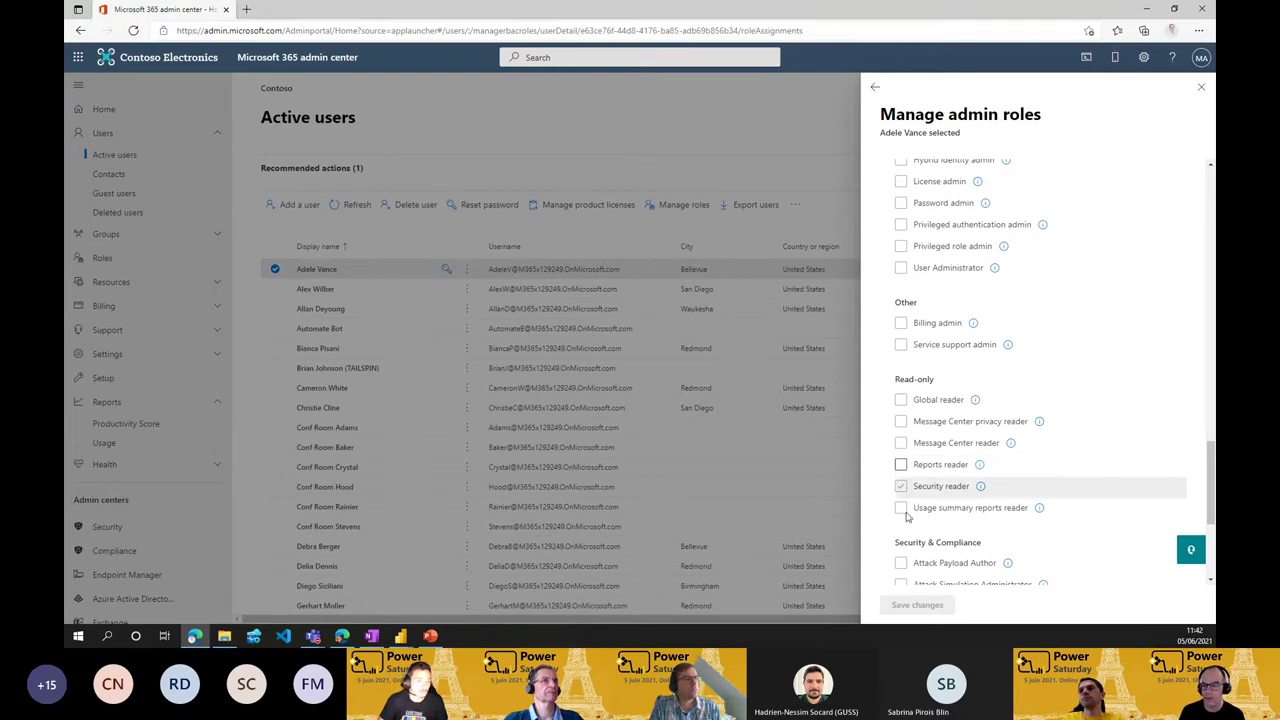
Step: Leave the admin role management without saving any changes and return to the active users list
{"action": "left_click", "coordinate": [1201, 87]}
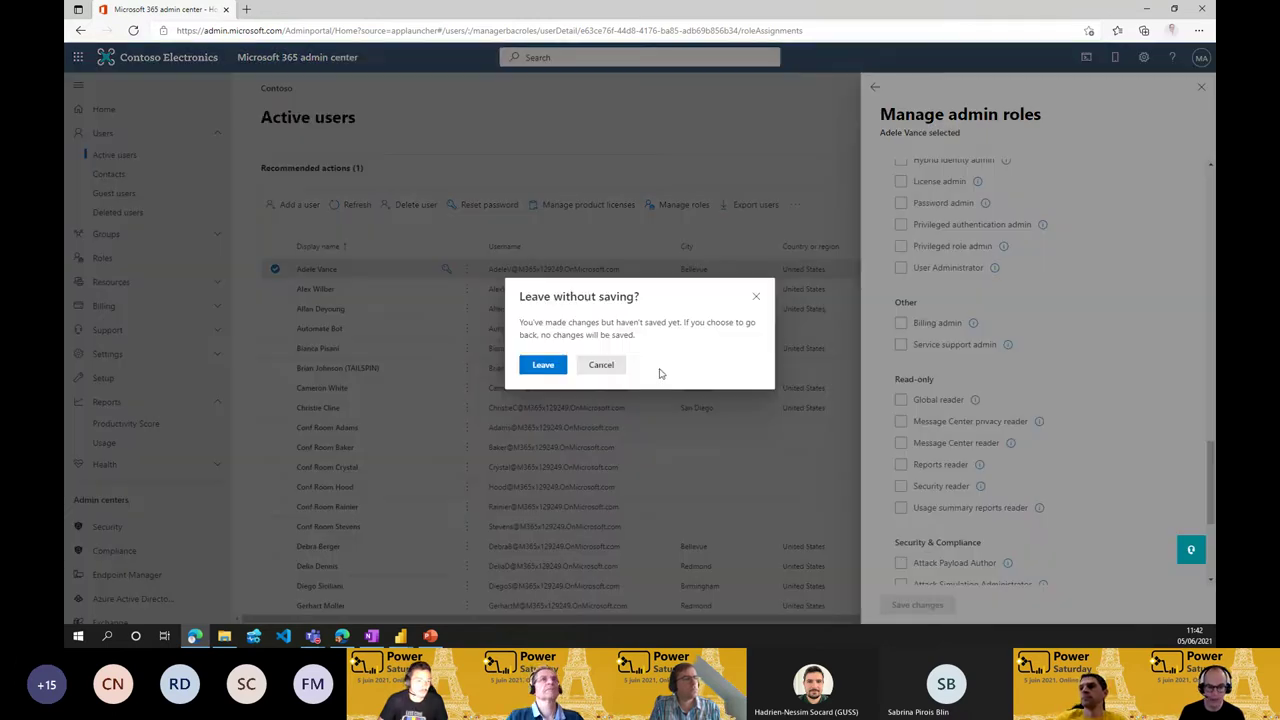
{"action": "left_click", "coordinate": [600, 364]}
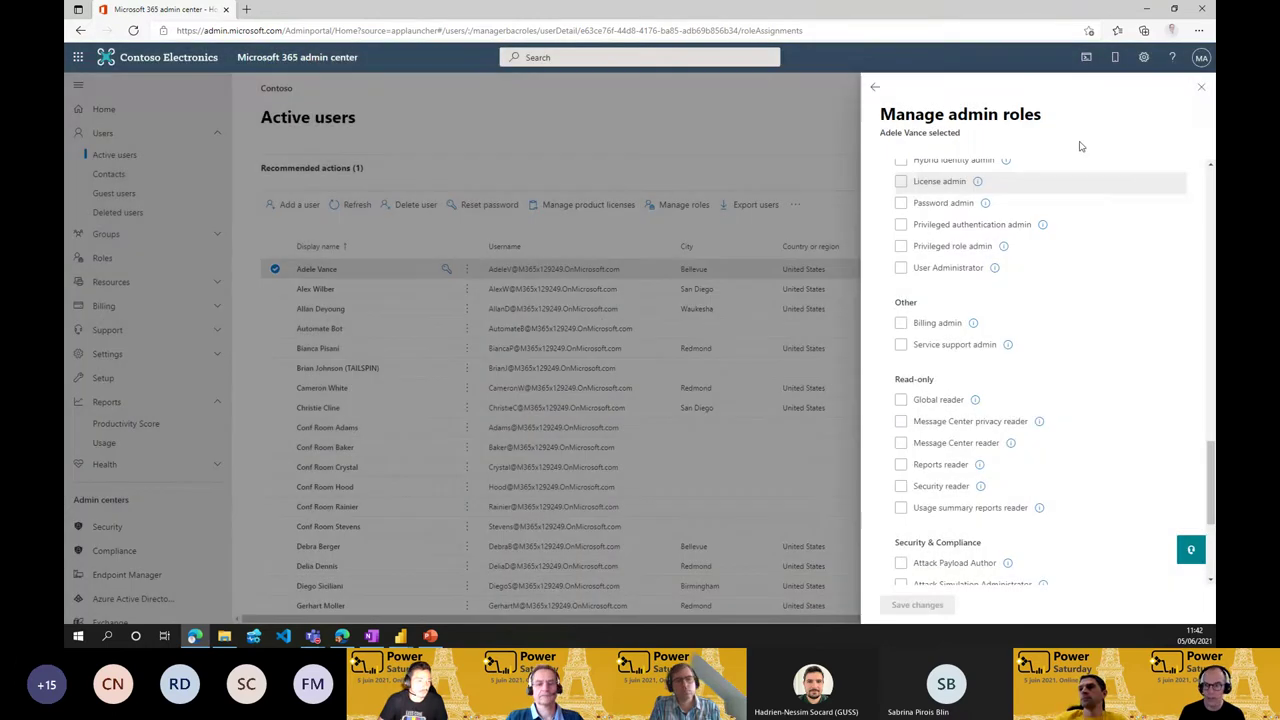
{"action": "left_click", "coordinate": [1201, 87]}
{"action": "left_click", "coordinate": [543, 364]}
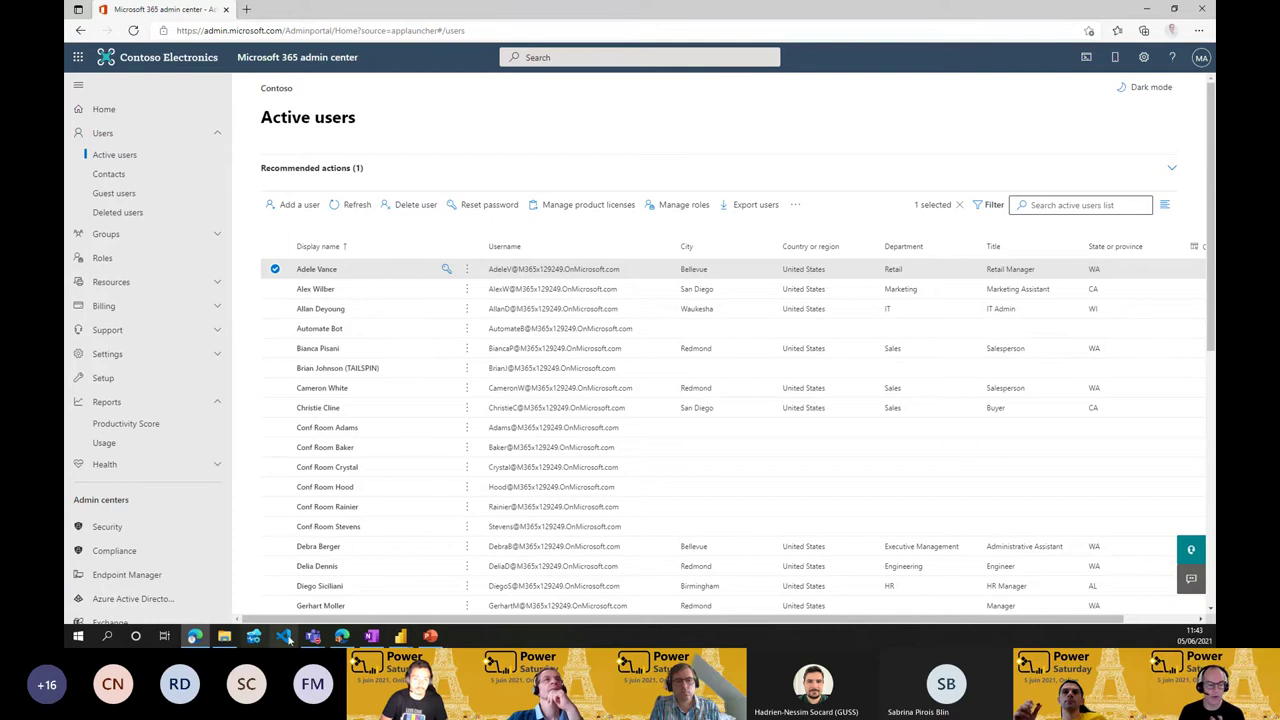
Step: Switch to the other browser window and show the files of the Général channel in Microsoft Teams
{"action": "mouse_move", "coordinate": [343, 641]}
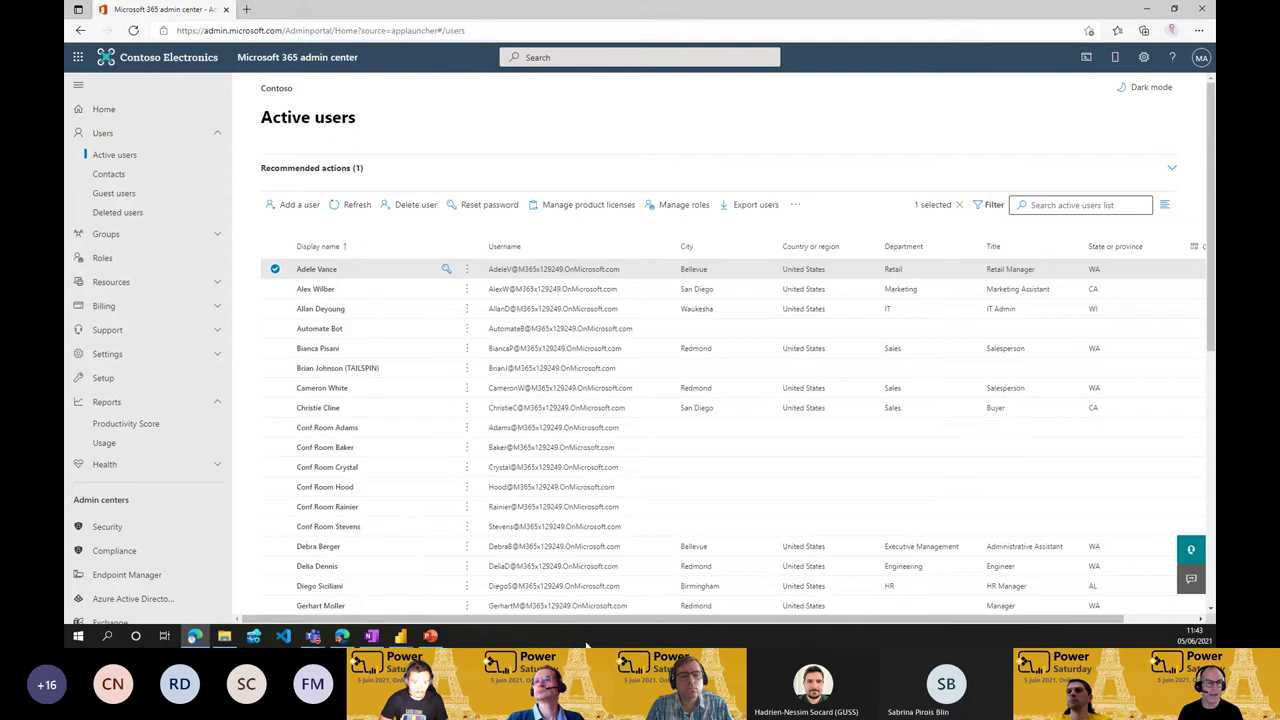
{"action": "left_click", "coordinate": [1147, 11]}
{"action": "left_click", "coordinate": [342, 637]}
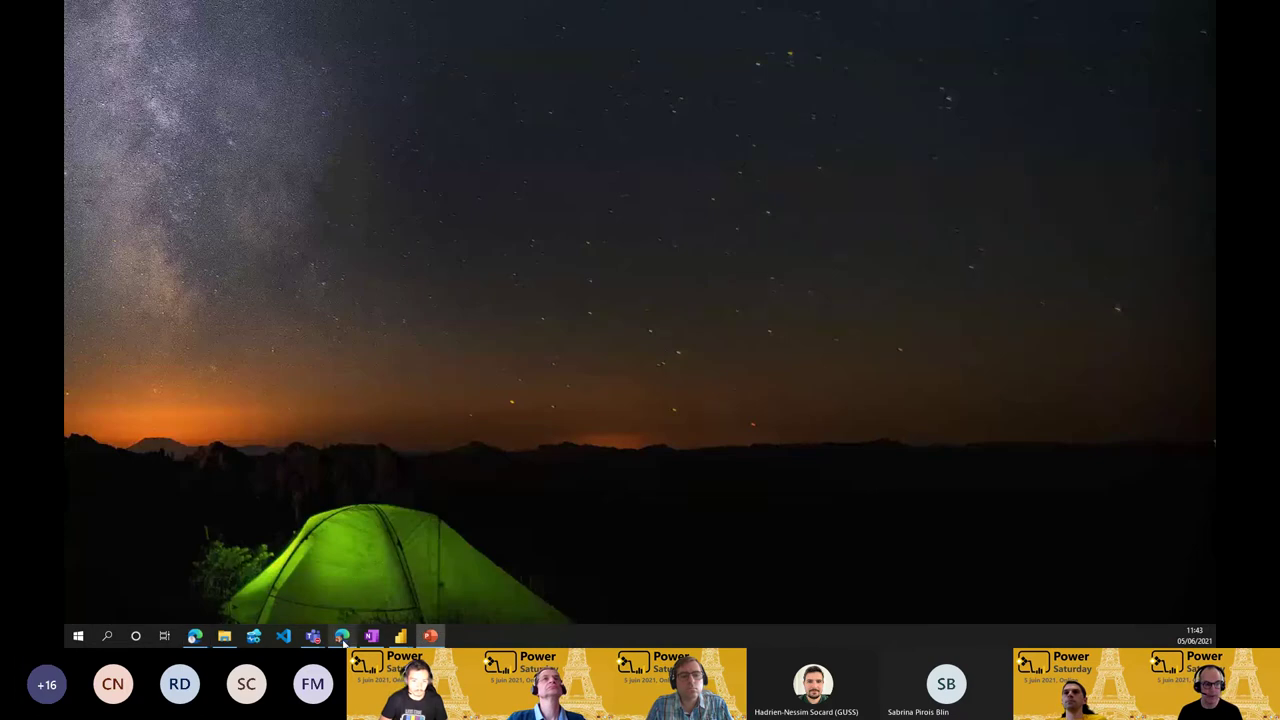
{"action": "left_click", "coordinate": [342, 637]}
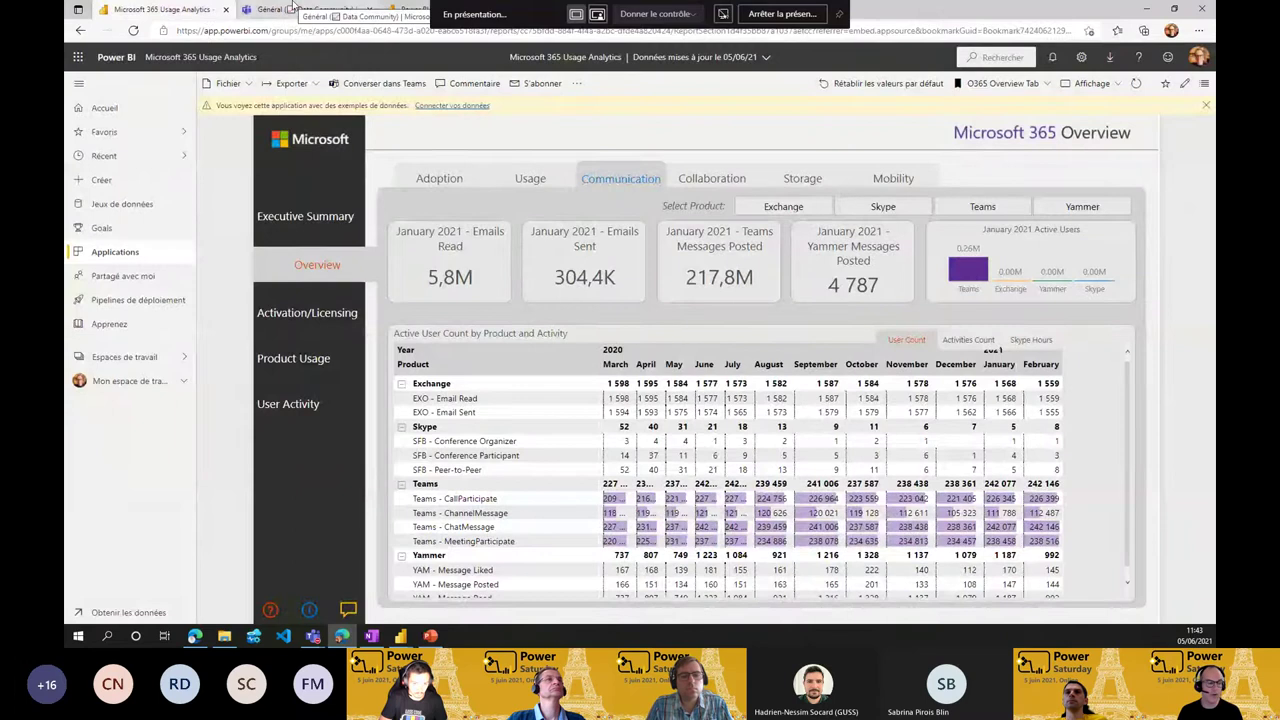
{"action": "left_click", "coordinate": [293, 9]}
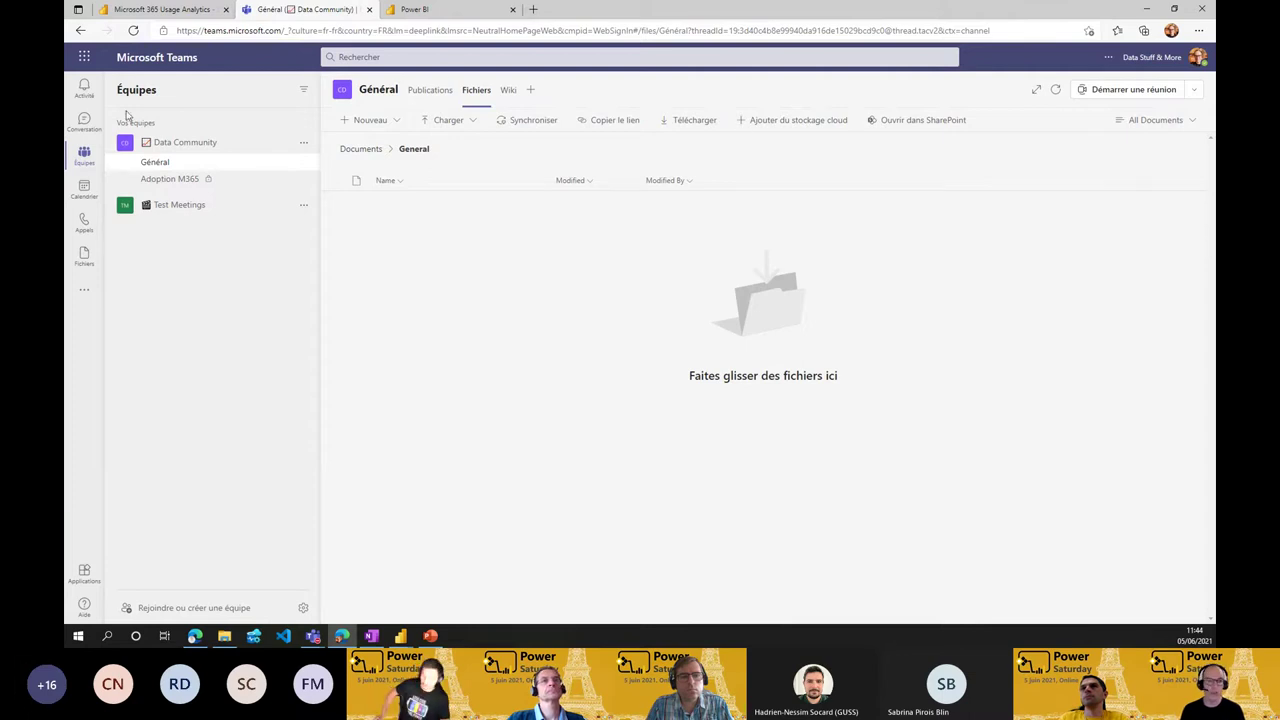
Step: Open the Général channel's files in SharePoint, highlight sites/PowerBIUserGroup/ in the page address, and close the page
{"action": "left_click", "coordinate": [922, 120]}
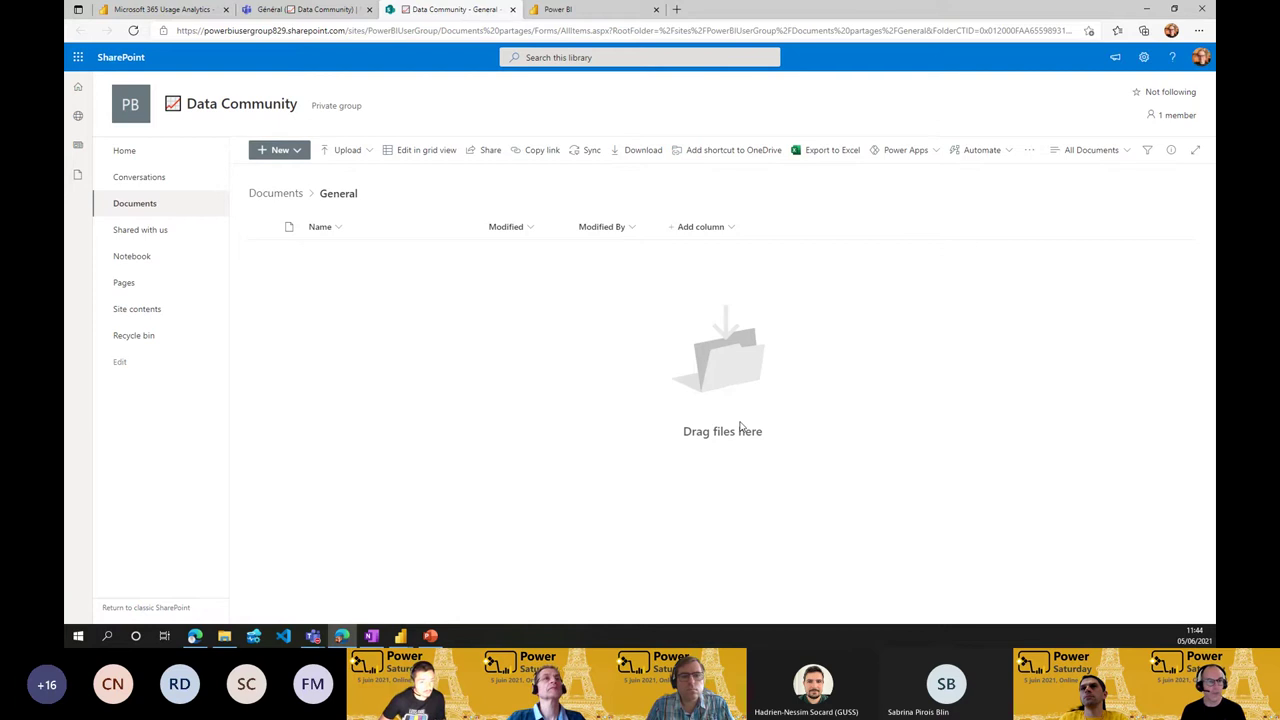
{"action": "left_click", "coordinate": [342, 31]}
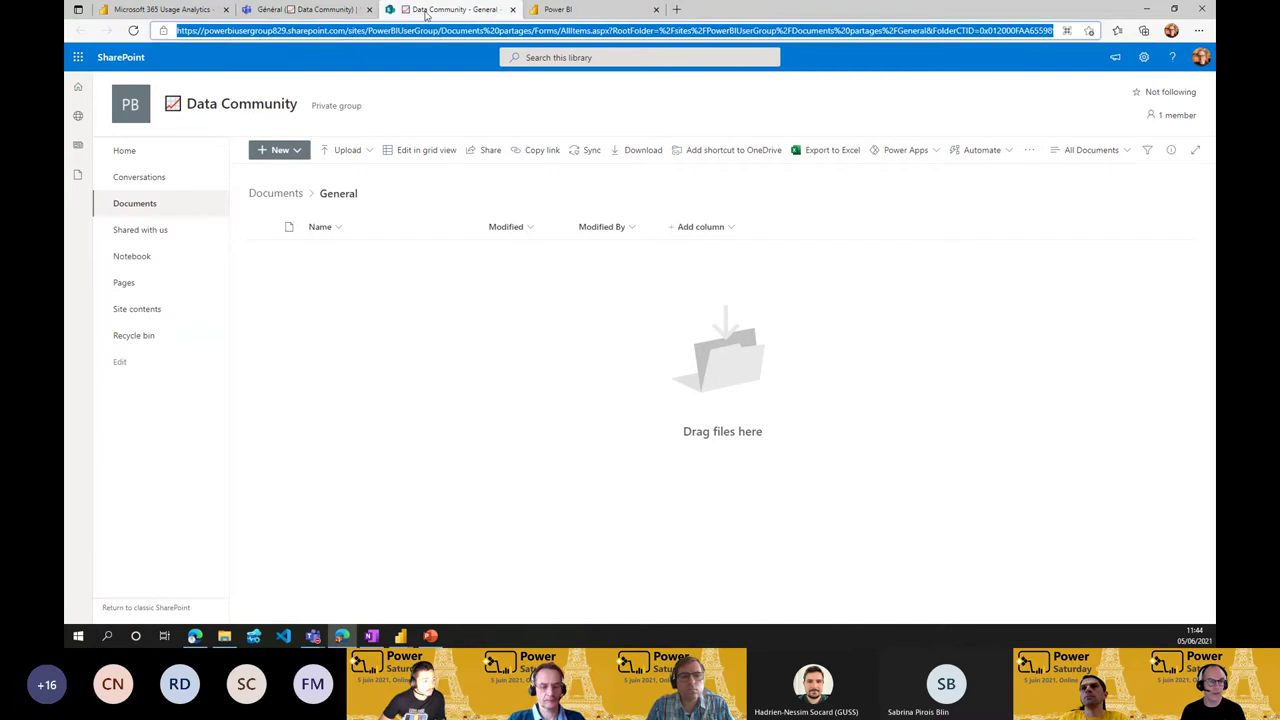
{"action": "left_click", "coordinate": [349, 30]}
{"action": "left_click_drag", "start_coordinate": [349, 30], "coordinate": [442, 31]}
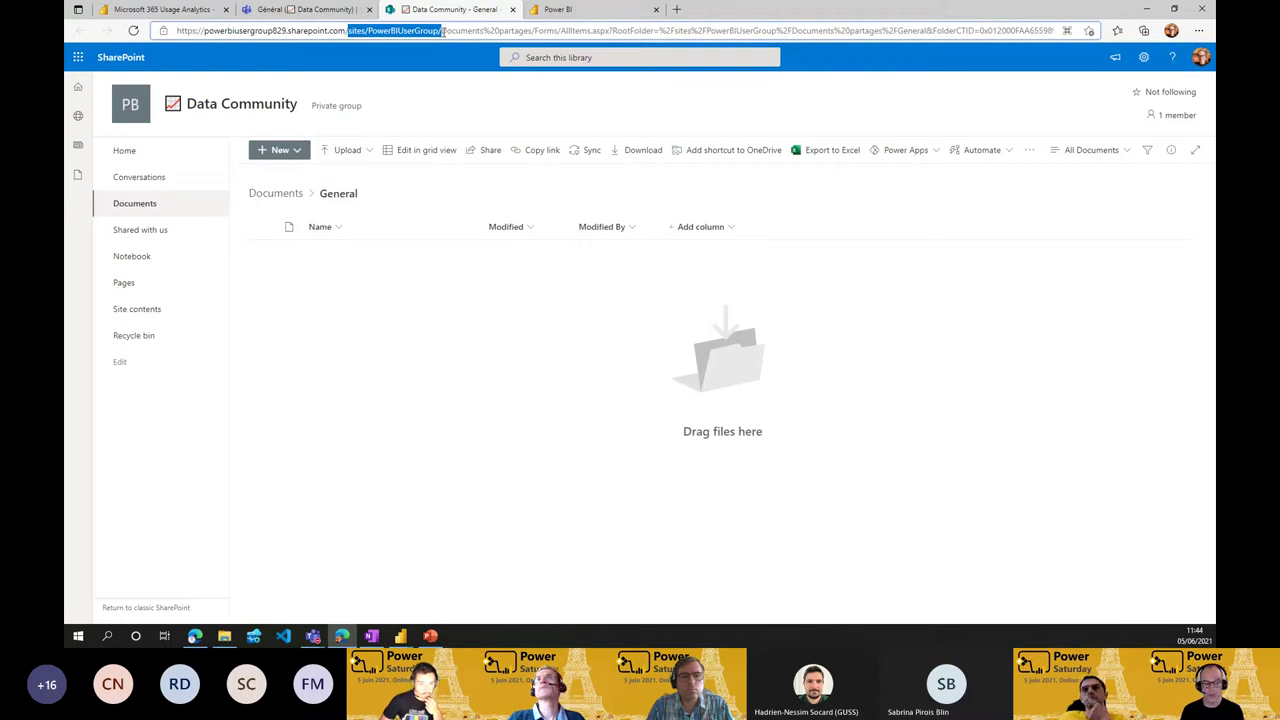
{"action": "left_click", "coordinate": [512, 9]}
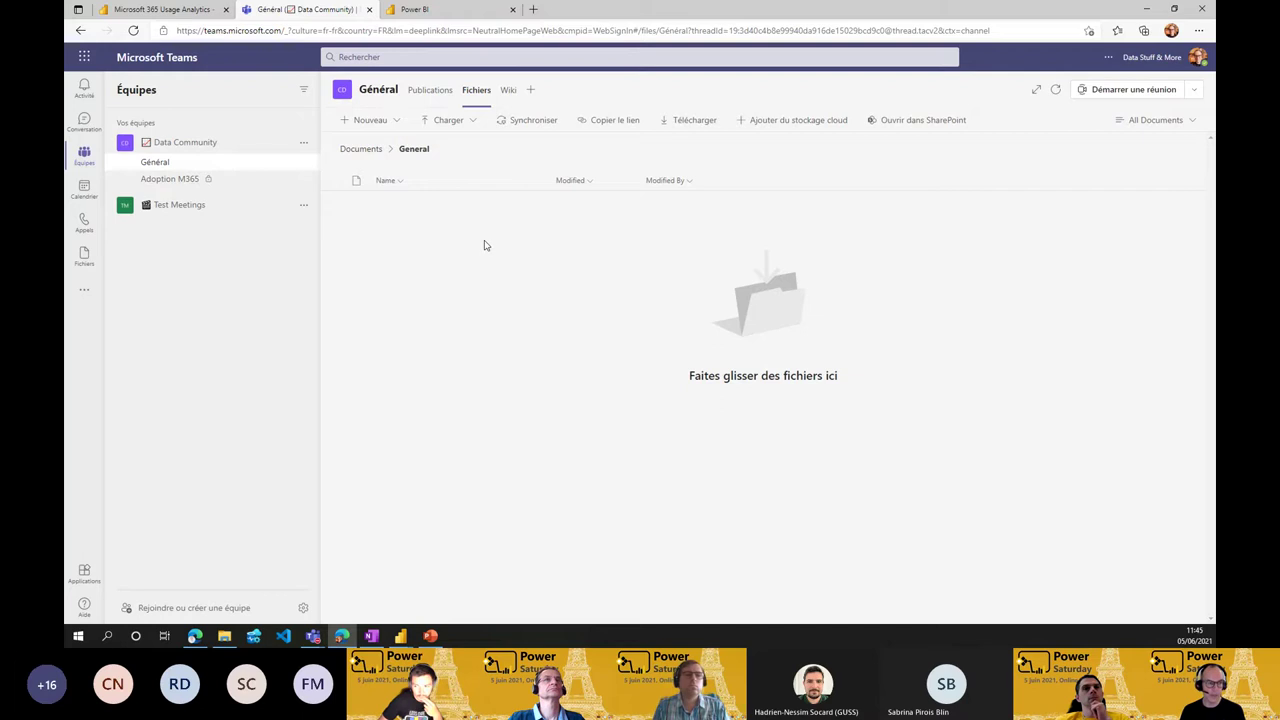
Step: Open the Adoption M365 private channel of the Data Community team and show its files
{"action": "left_click", "coordinate": [213, 184]}
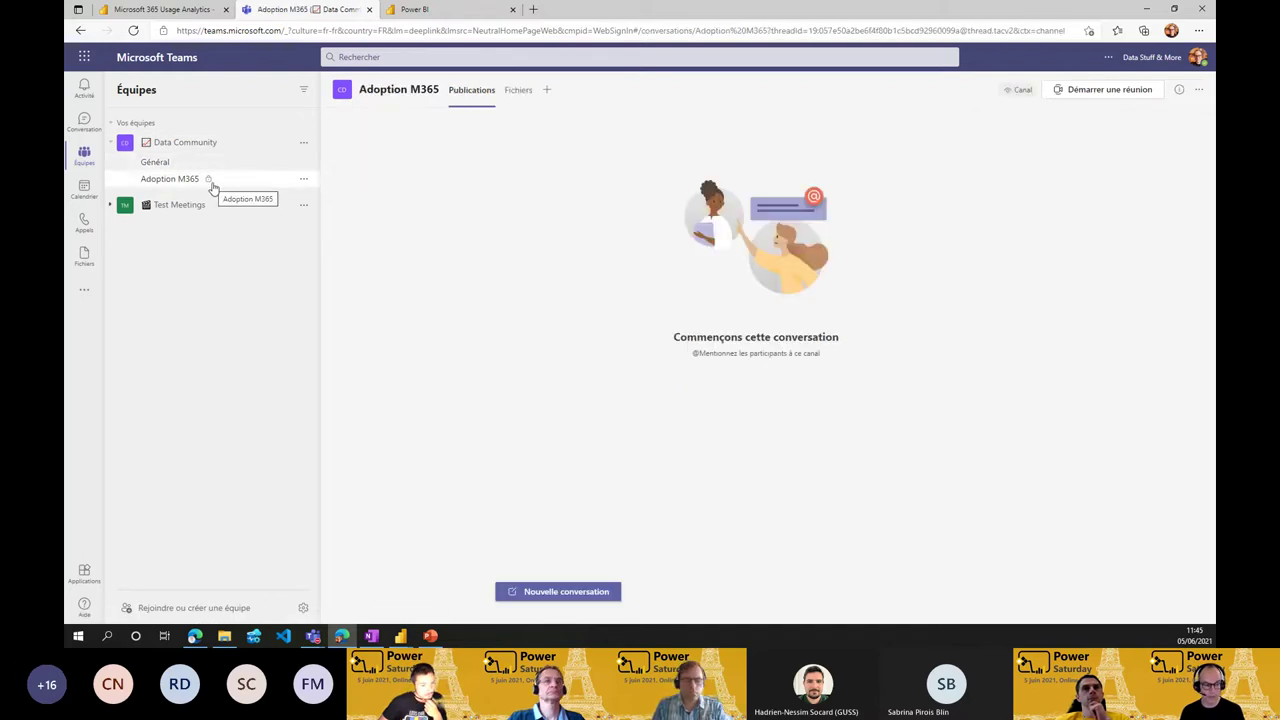
{"action": "left_click", "coordinate": [303, 180]}
{"action": "left_click", "coordinate": [506, 168]}
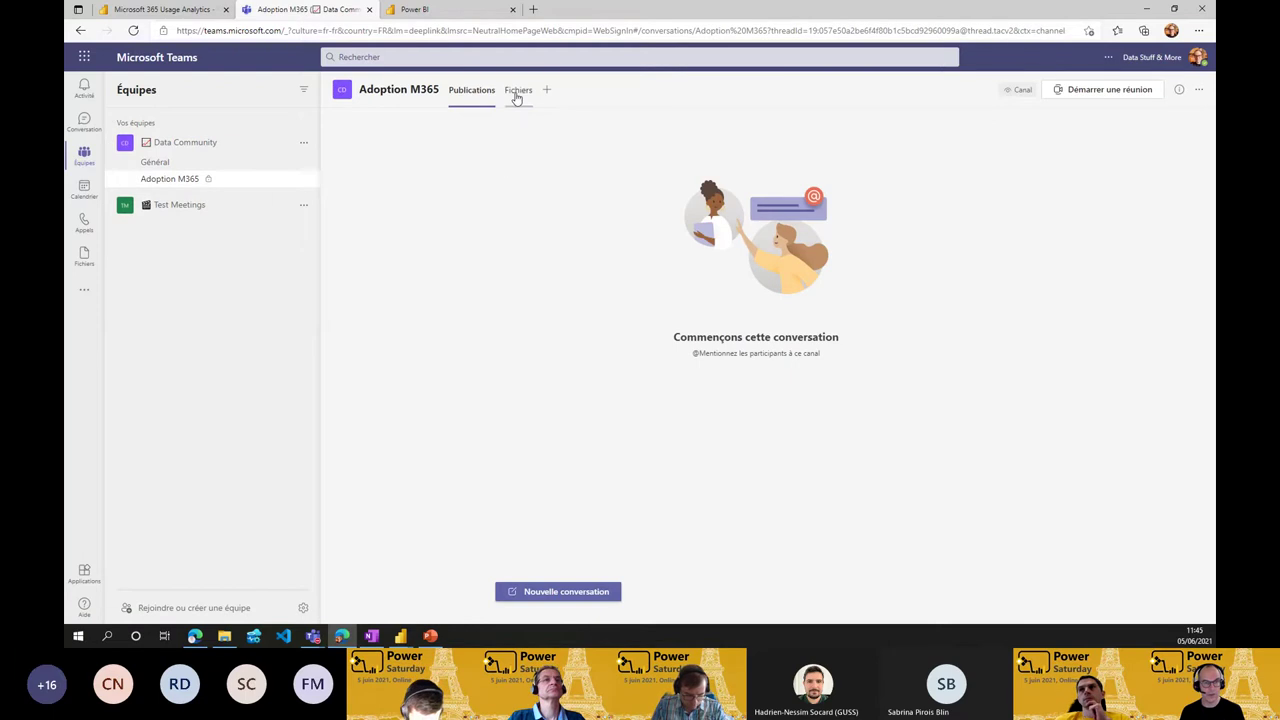
{"action": "left_click", "coordinate": [516, 92]}
Step: Open the Office365ActiveUserDetail folder in SharePoint and highlight sites/PowerBIUserGroup-AdoptionM365/ in the page address
{"action": "left_click", "coordinate": [536, 205]}
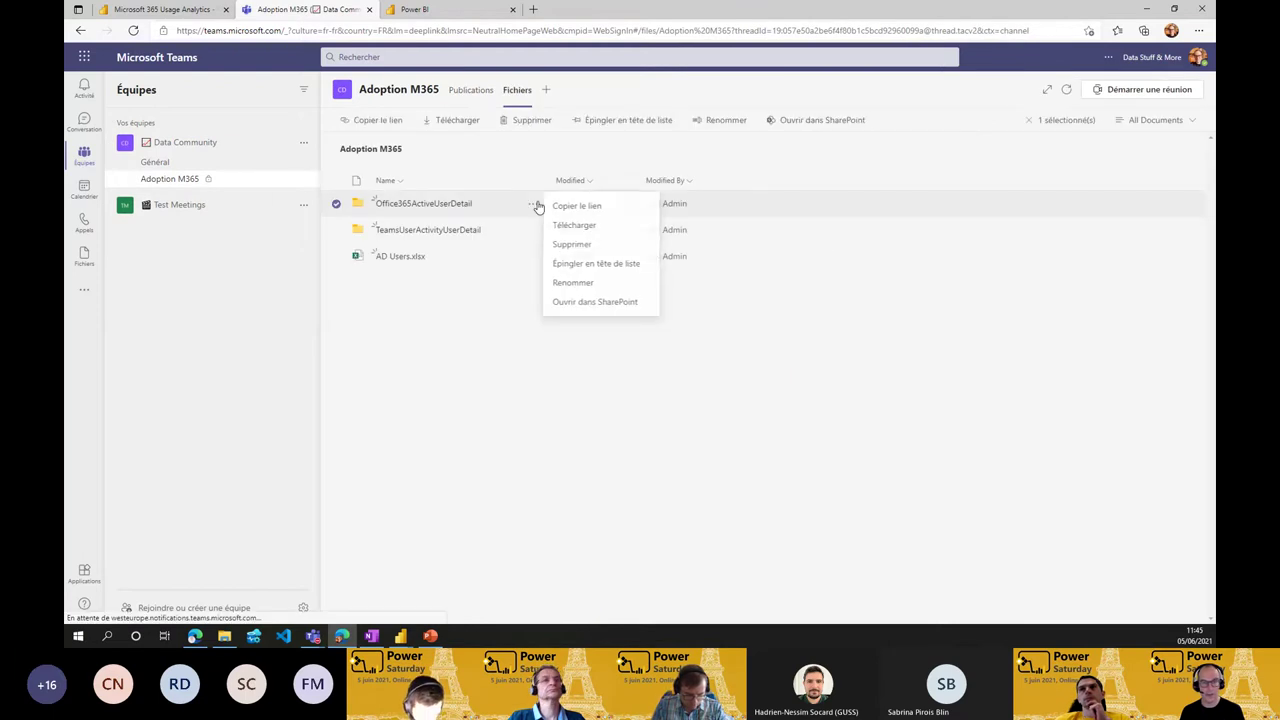
{"action": "left_click", "coordinate": [831, 124]}
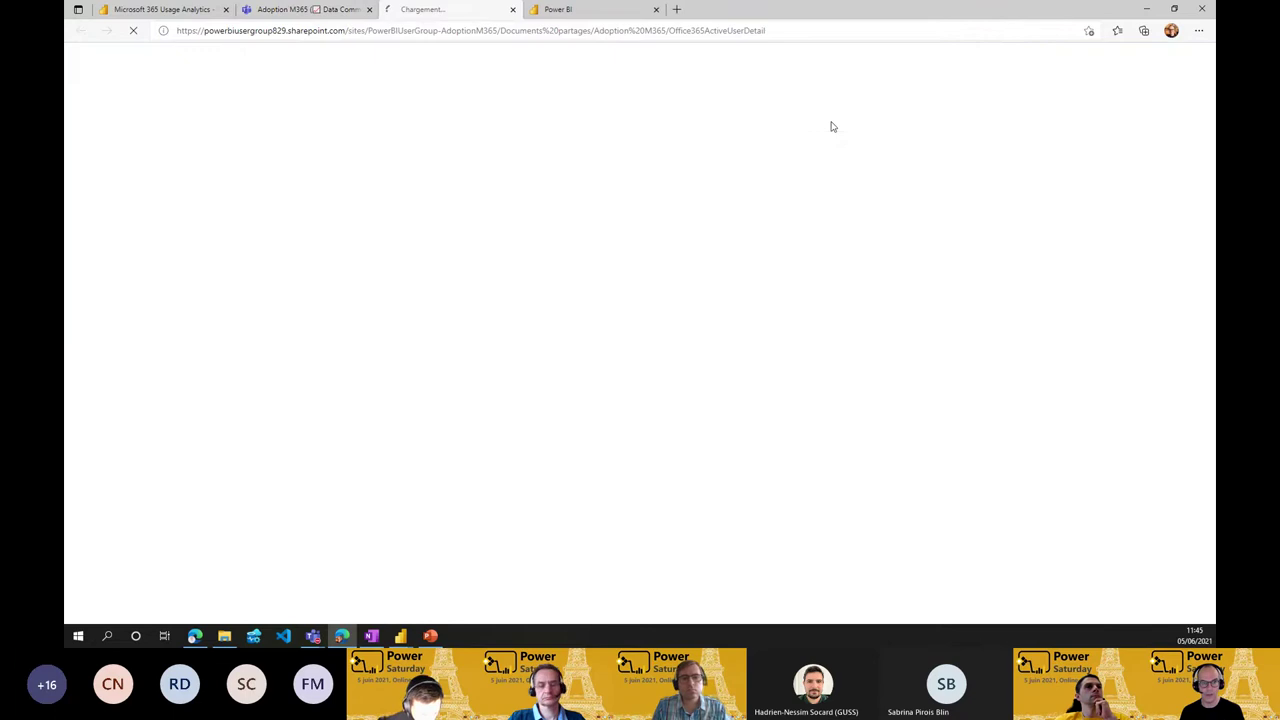
{"action": "left_click", "coordinate": [367, 33]}
{"action": "left_click", "coordinate": [350, 30]}
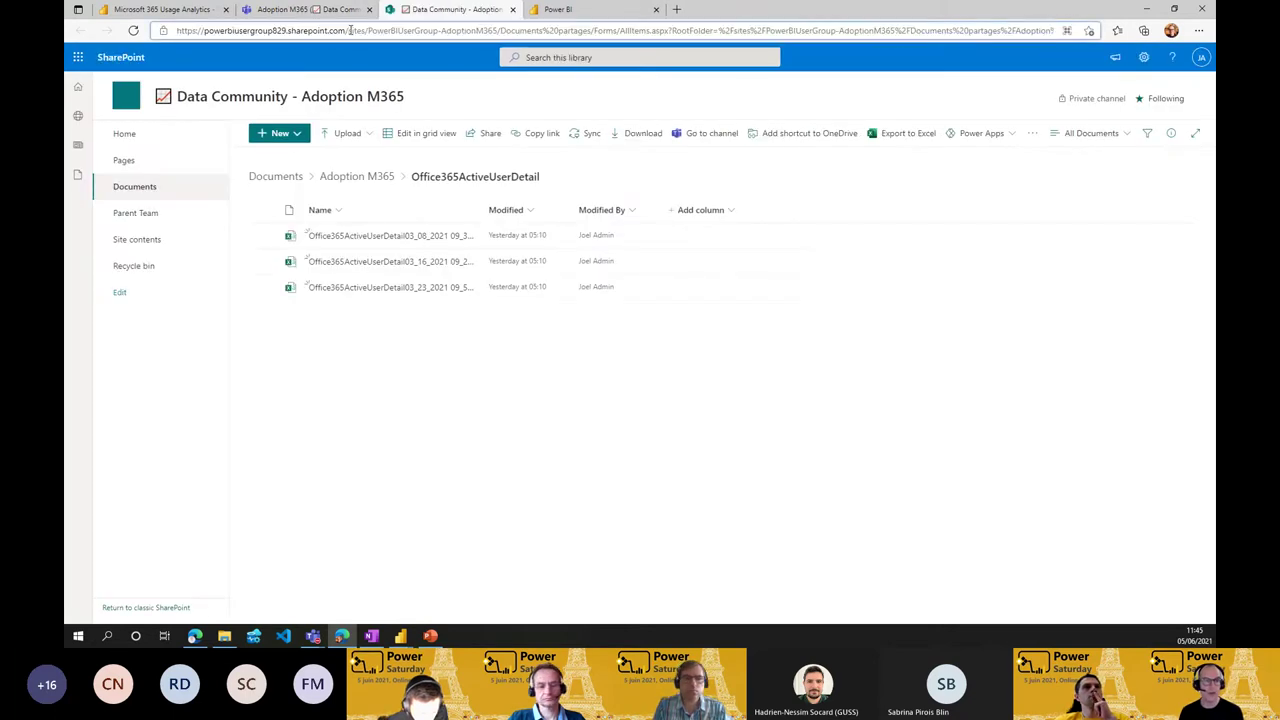
{"action": "left_click_drag", "start_coordinate": [350, 33], "coordinate": [502, 33]}
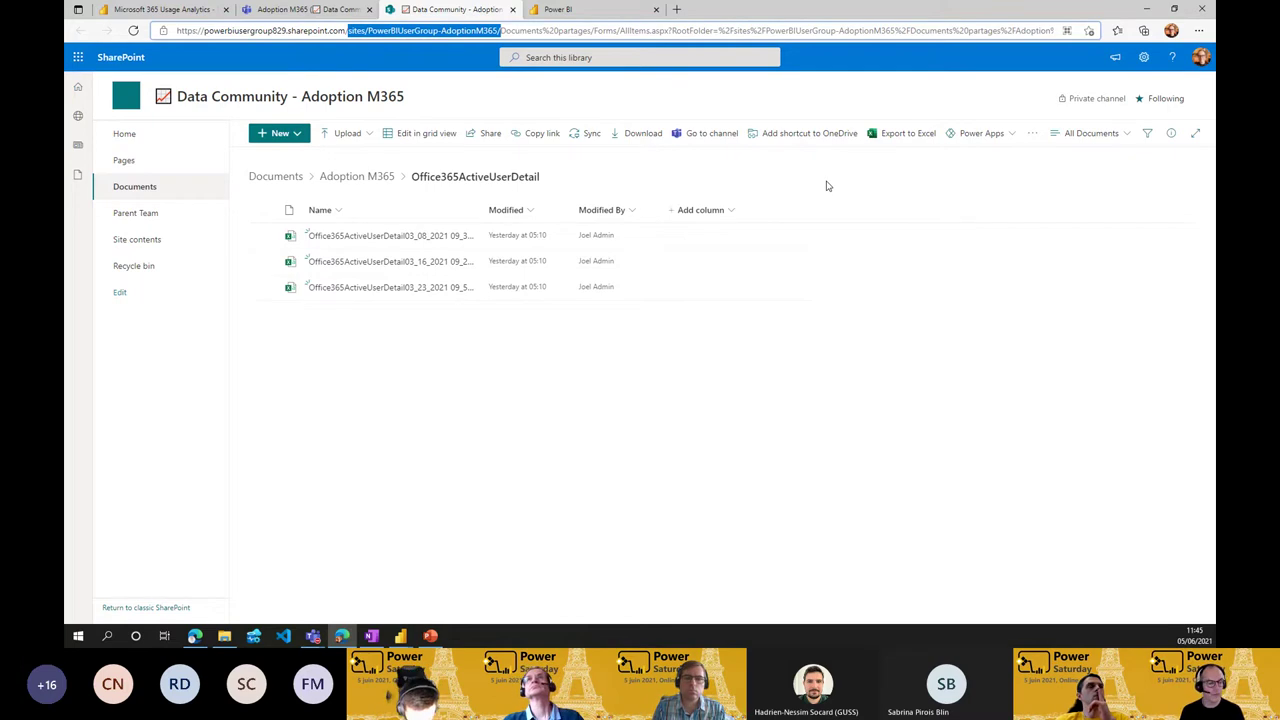
Step: Review the Adoption M365 folder and the exports in its Office365ActiveUserDetail subfolder, ending back in the Adoption M365 folder
{"action": "left_click", "coordinate": [385, 182]}
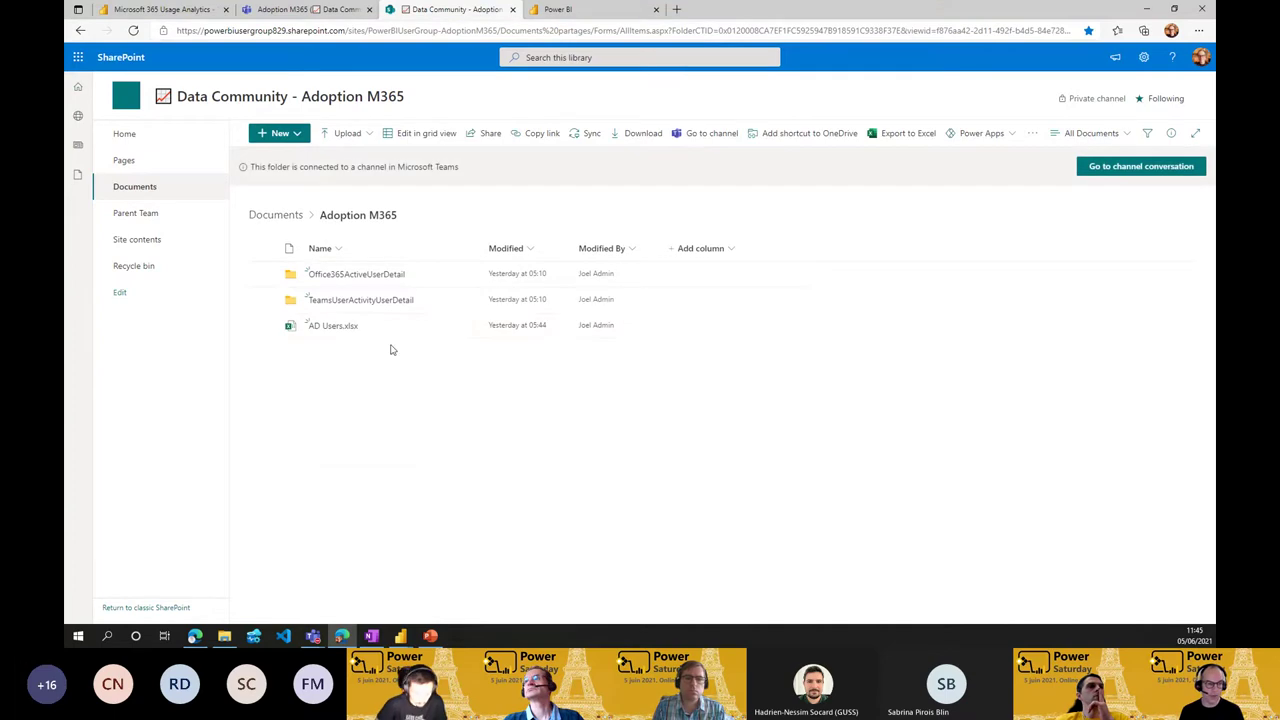
{"action": "mouse_move", "coordinate": [348, 331]}
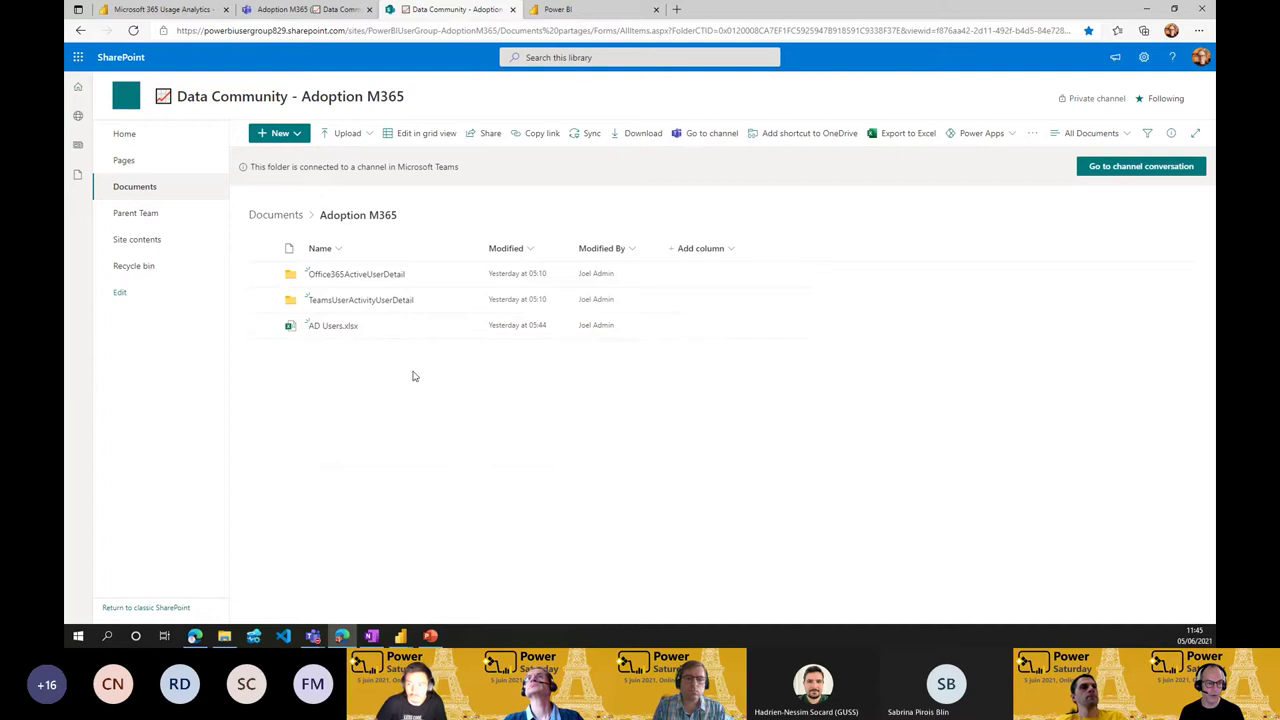
{"action": "left_click", "coordinate": [383, 276]}
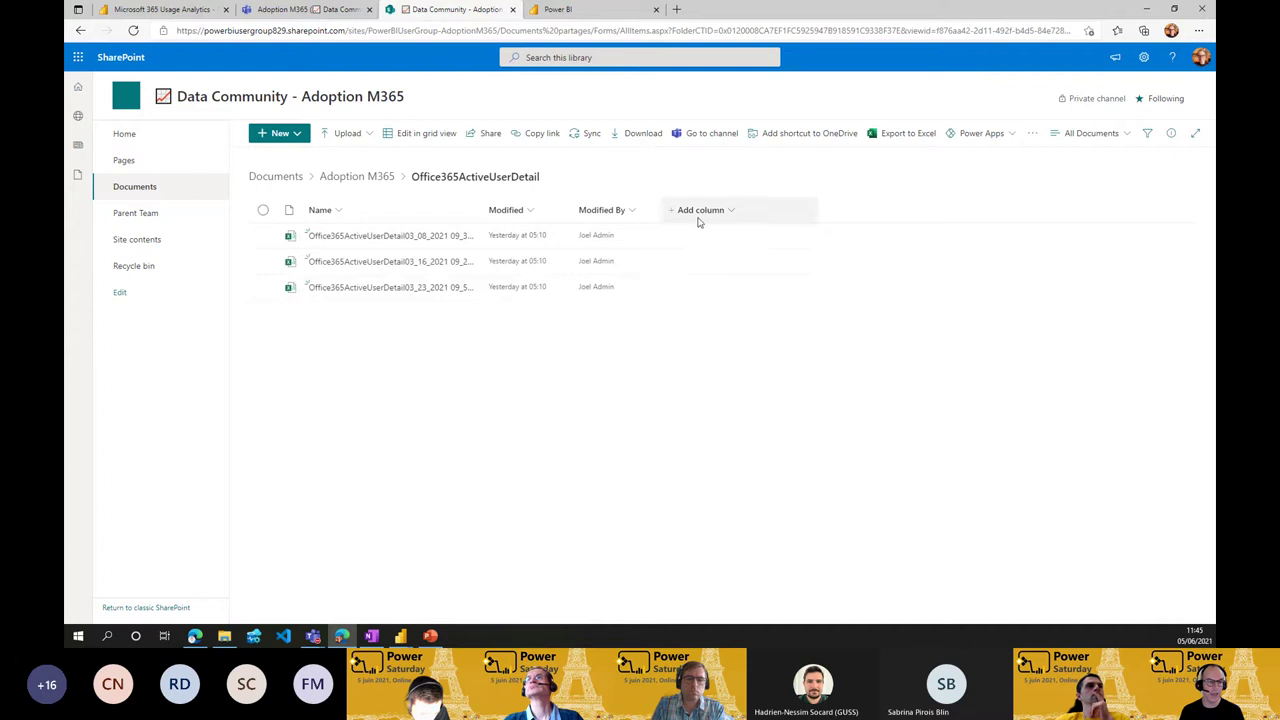
{"action": "left_click", "coordinate": [372, 177]}
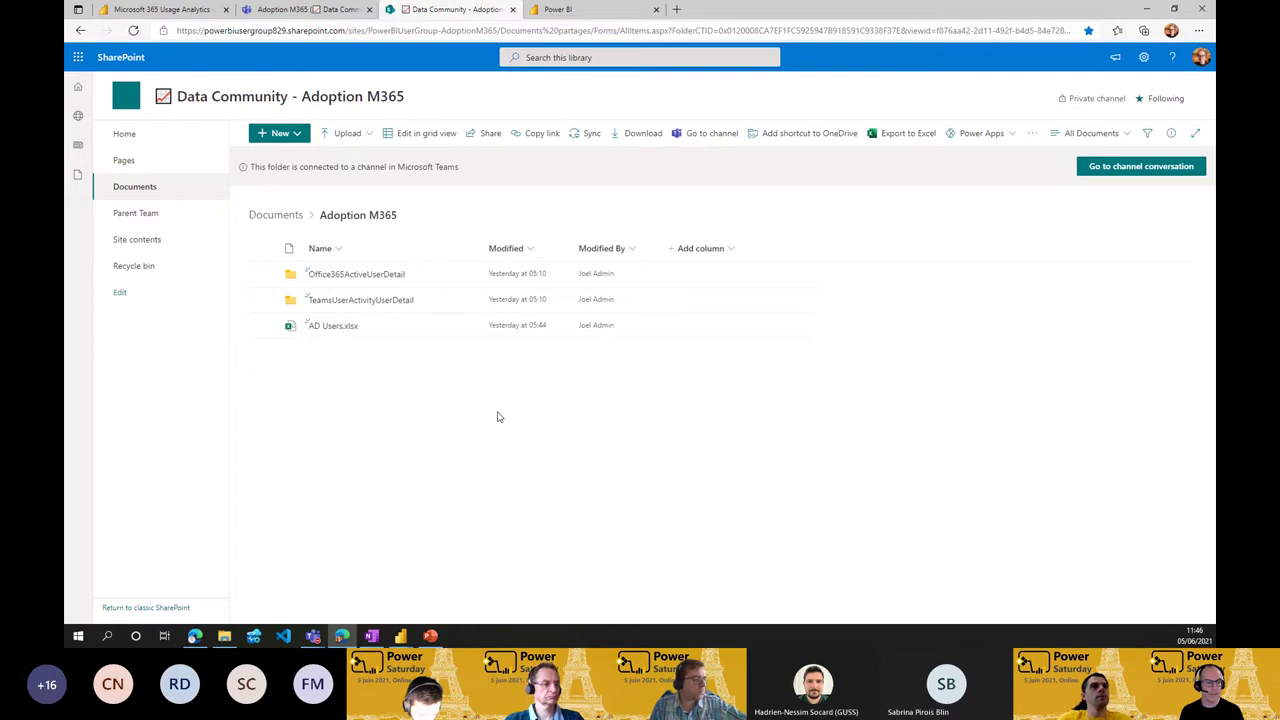
Step: Switch to PowerPoint, start the slide show and advance from "Le besoin" to the slide "La donnée à stocker"
{"action": "left_click", "coordinate": [431, 637]}
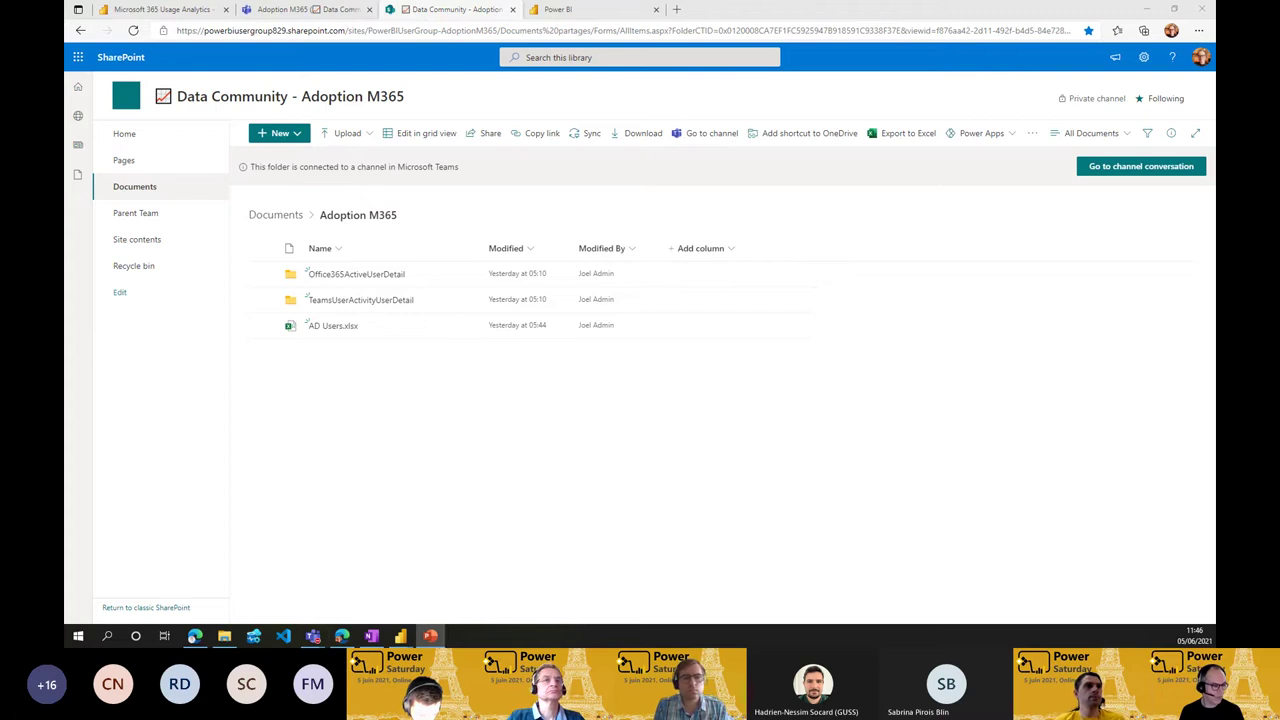
{"action": "key", "text": "F5"}
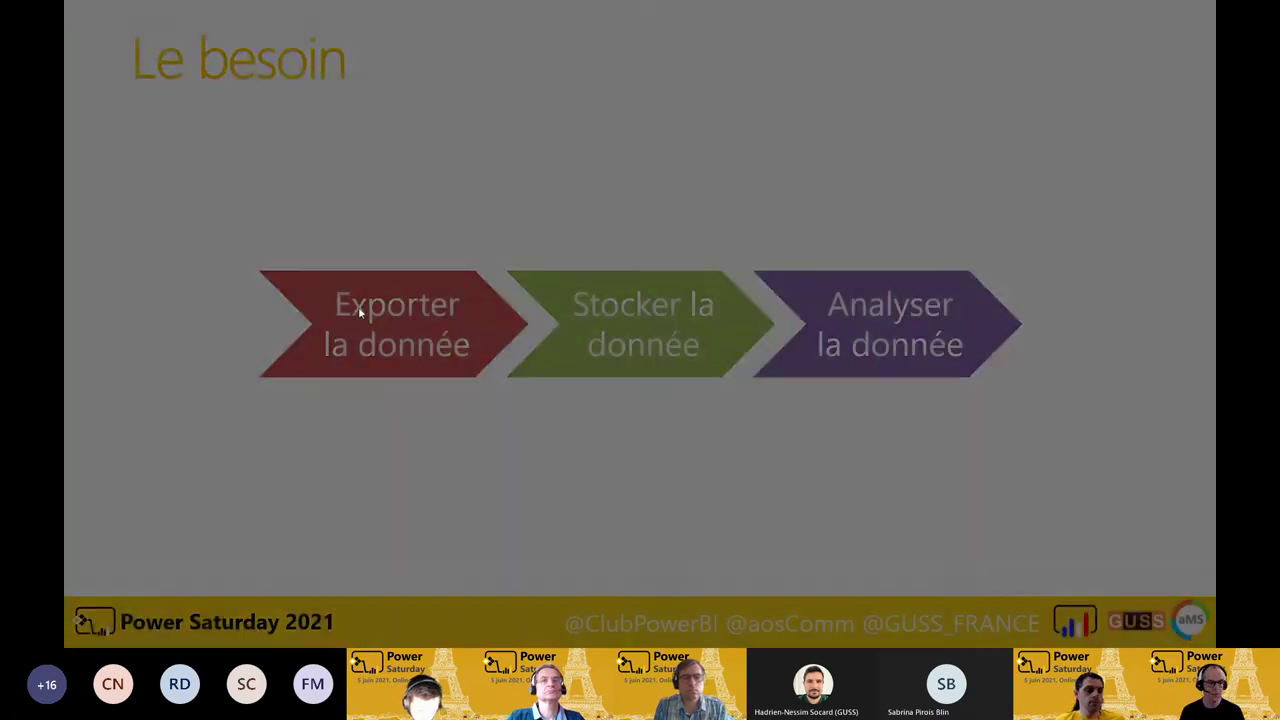
{"action": "left_click", "coordinate": [1207, 456]}
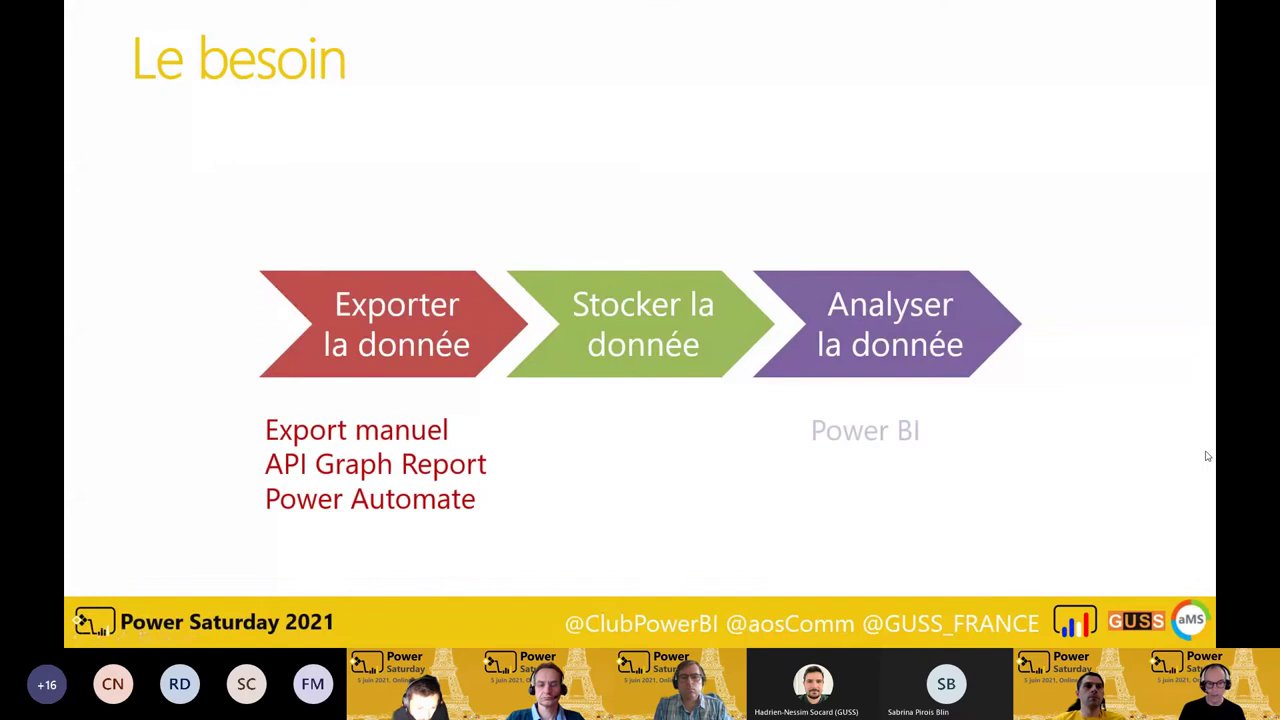
{"action": "left_click", "coordinate": [1207, 456]}
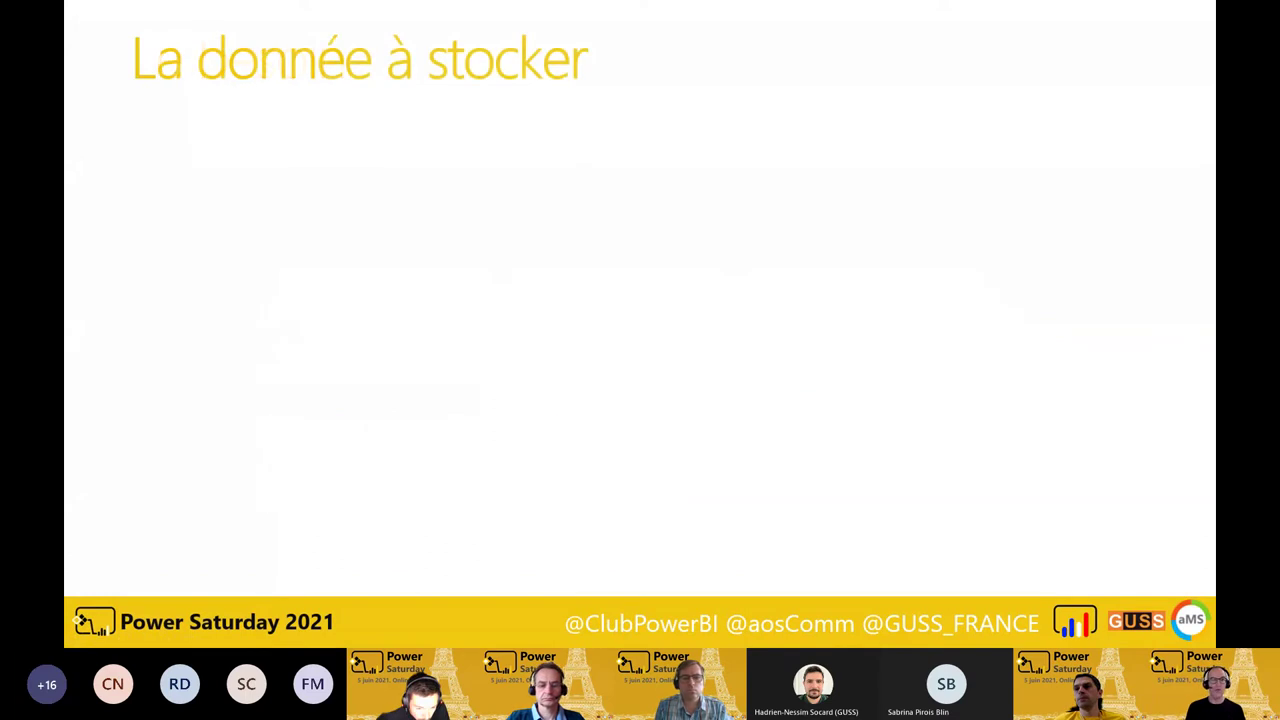